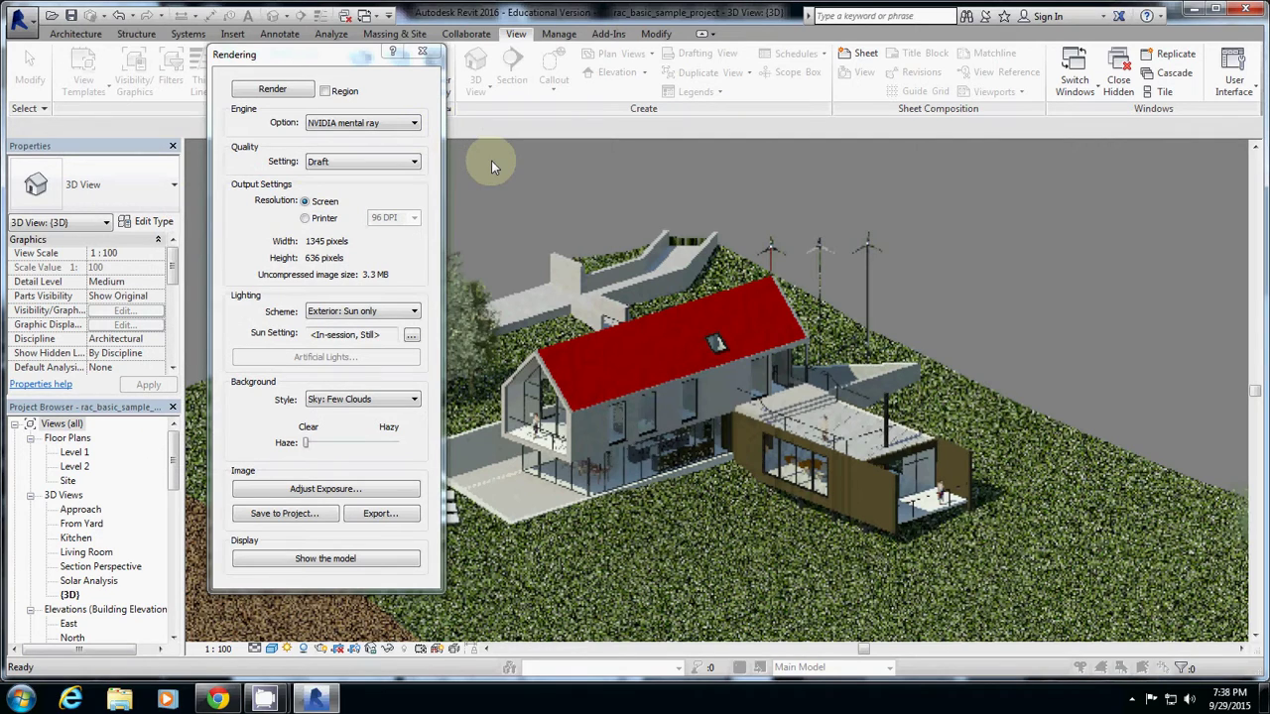
# - Keep Draft quality and NVIDIA mental ray as the rendering engine
pyautogui.click(330, 164)
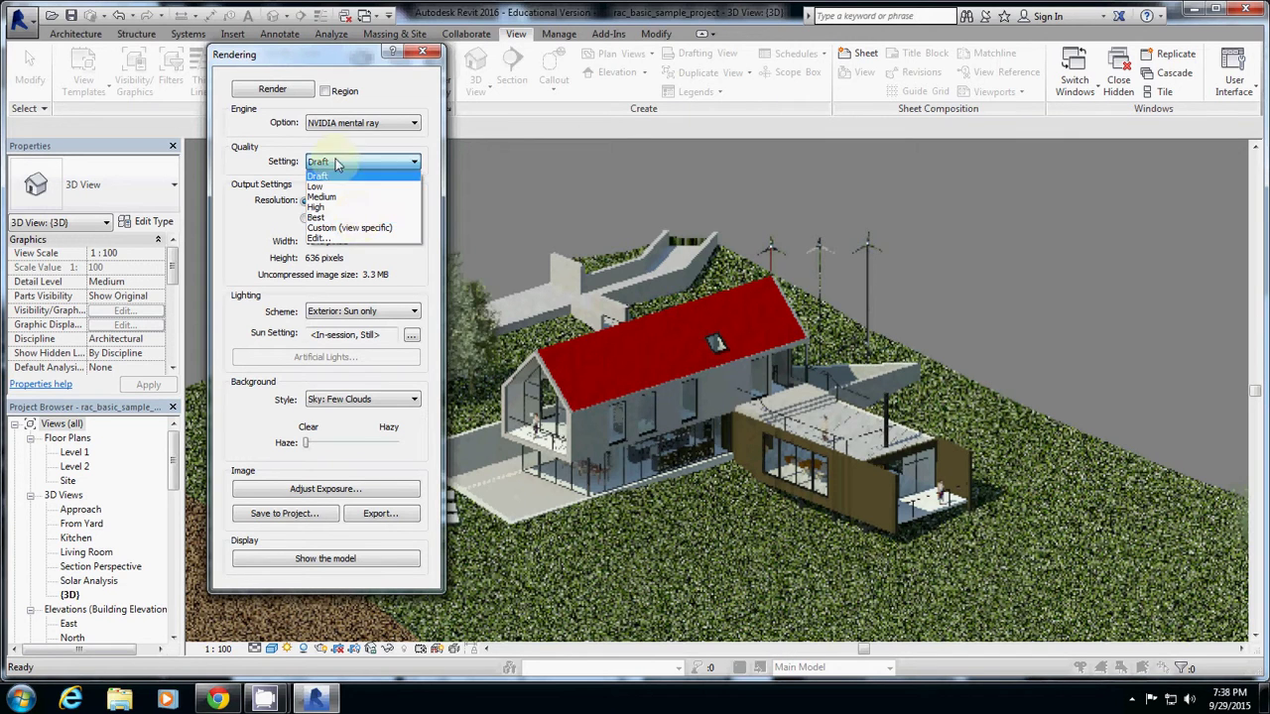
pyautogui.click(404, 79)
pyautogui.click(383, 123)
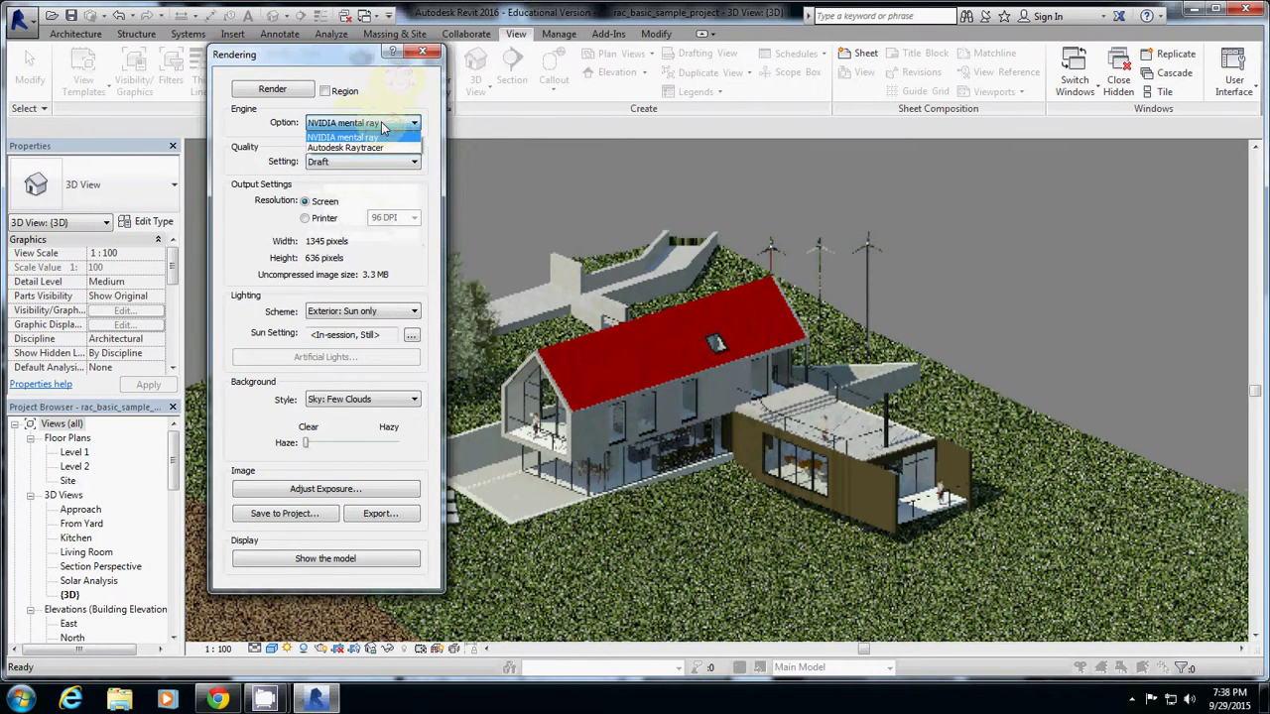
pyautogui.click(380, 121)
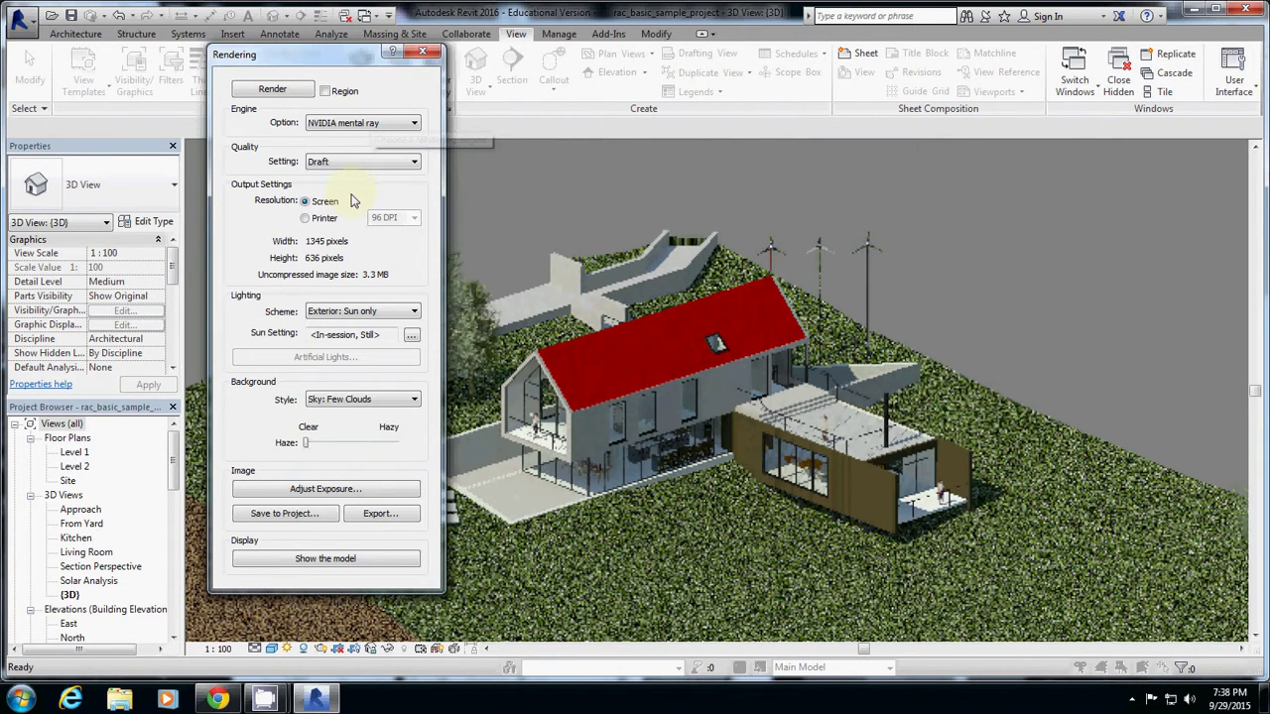
# - Switch output to Printer resolution, try 600 DPI, then settle on 300 DPI
pyautogui.click(316, 219)
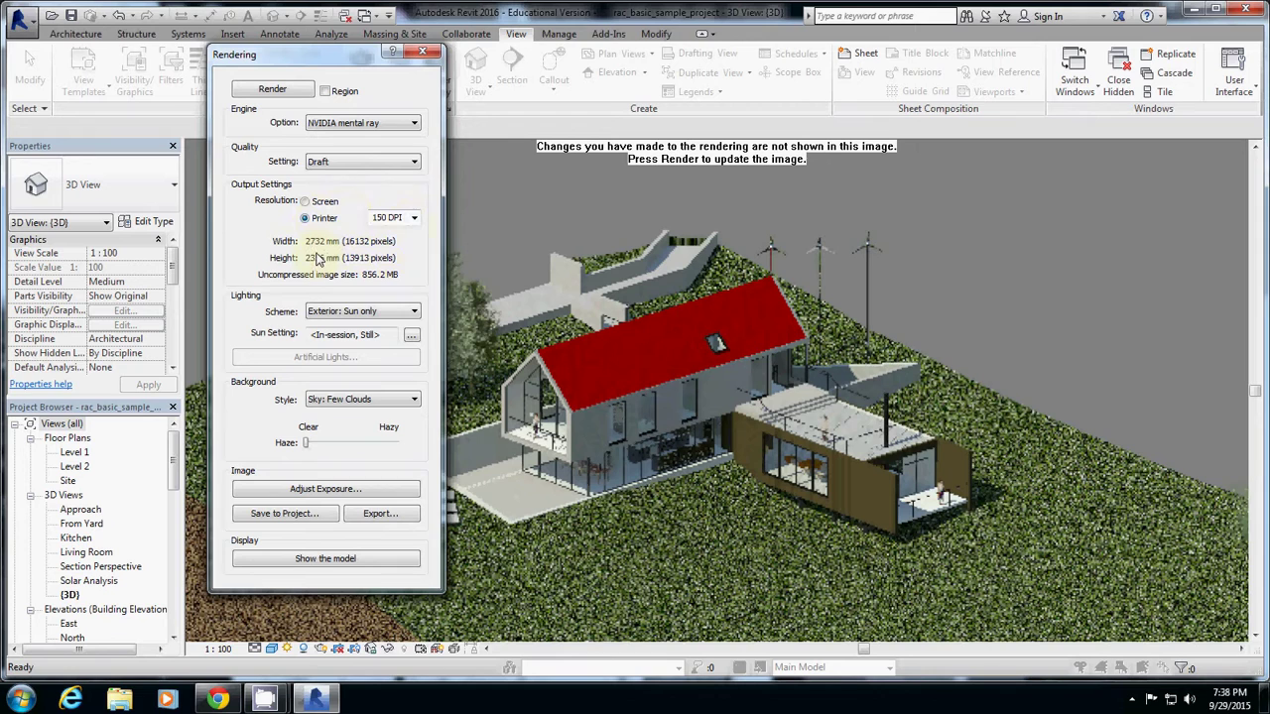
pyautogui.click(414, 218)
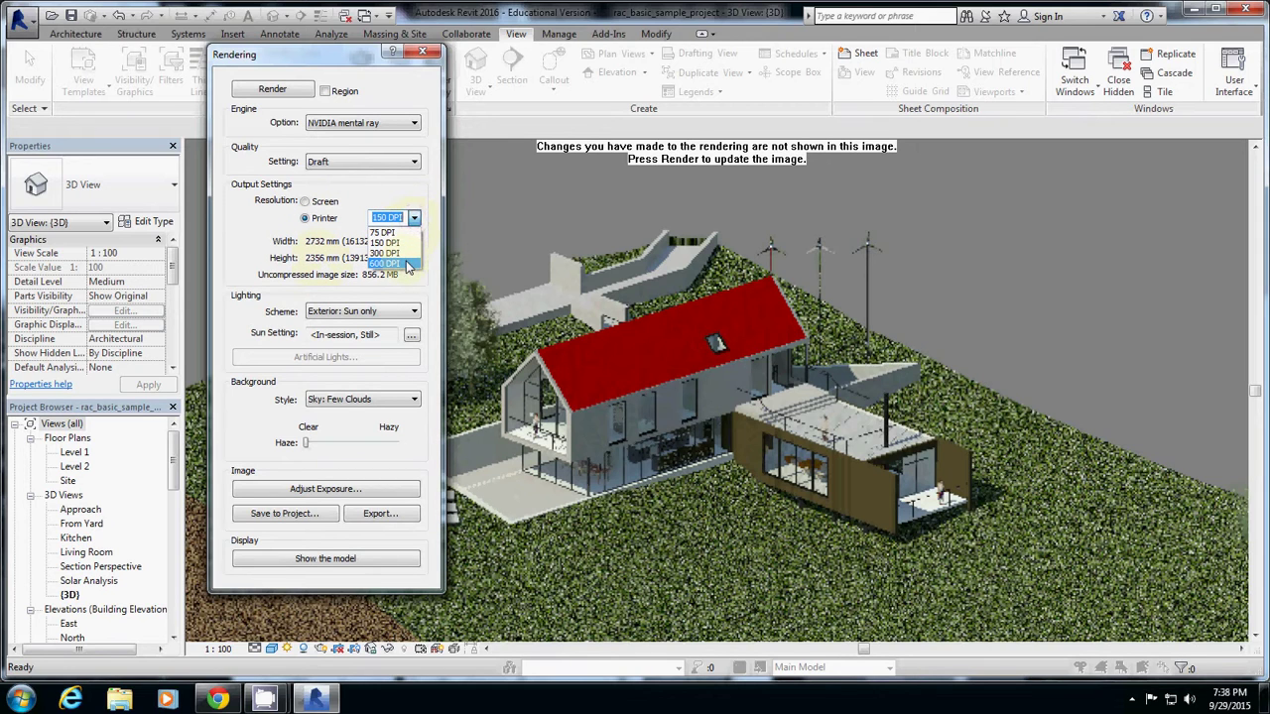
pyautogui.click(406, 264)
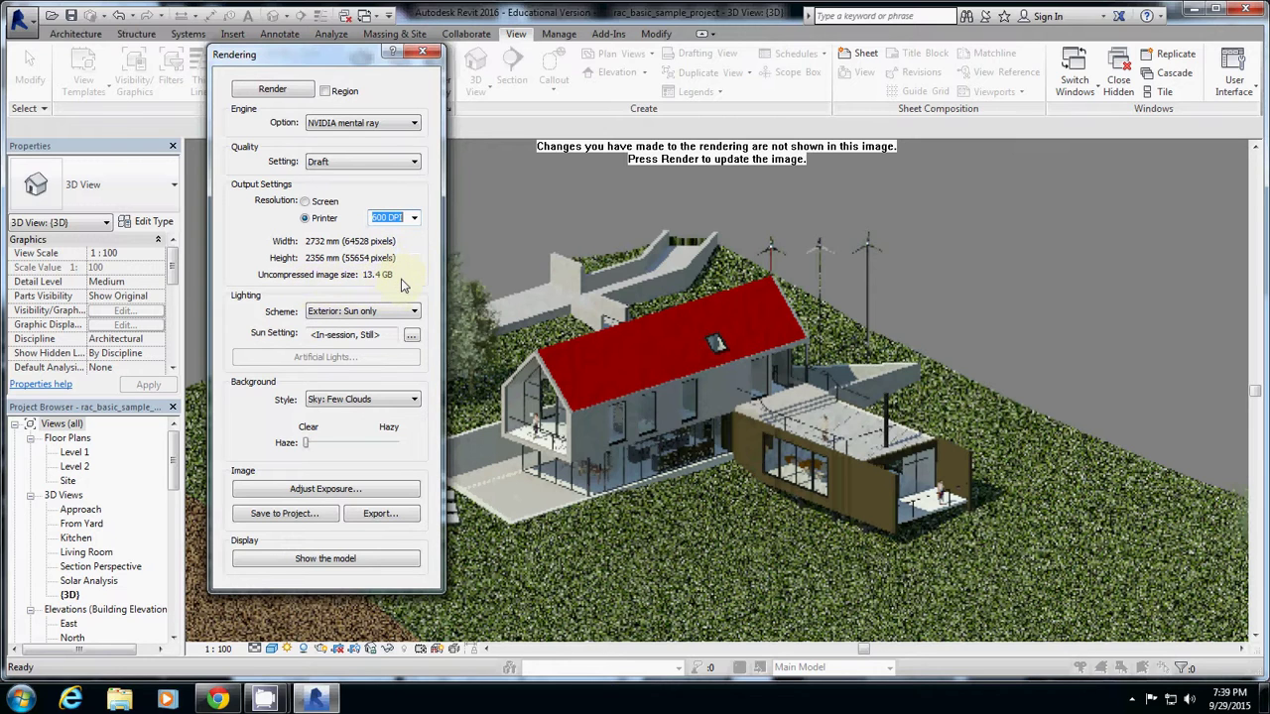
pyautogui.click(414, 221)
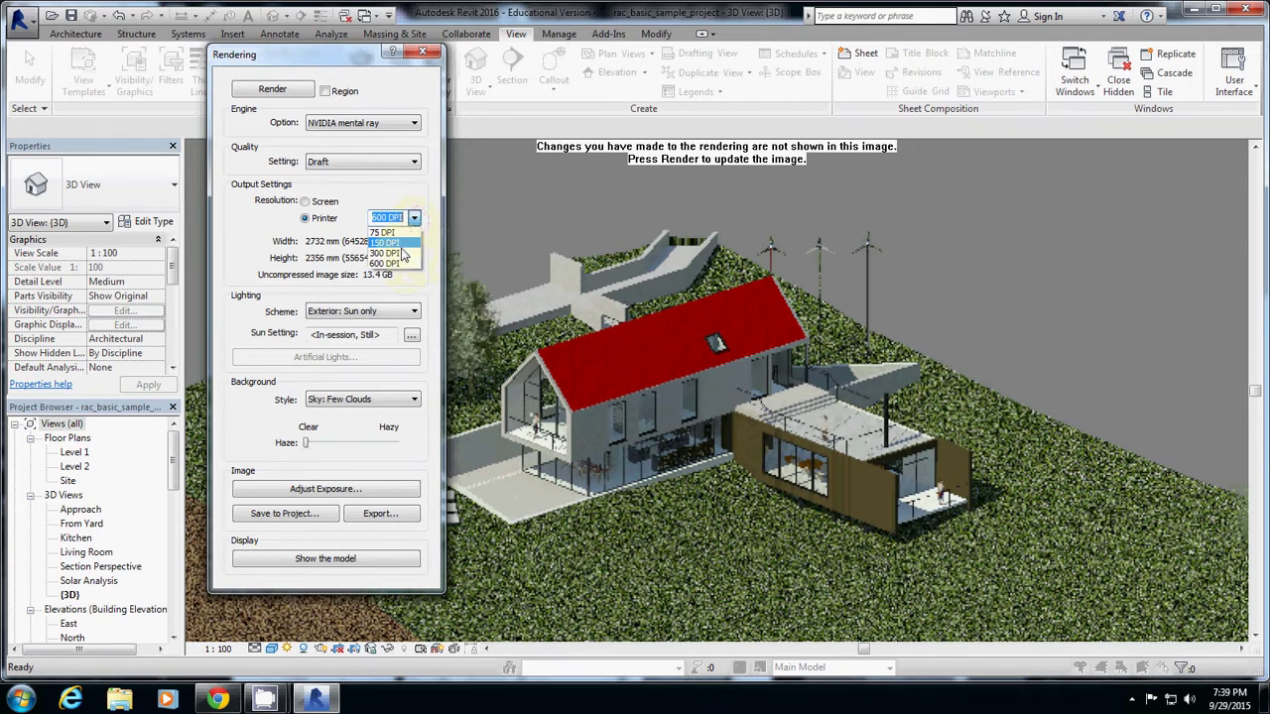
pyautogui.click(398, 253)
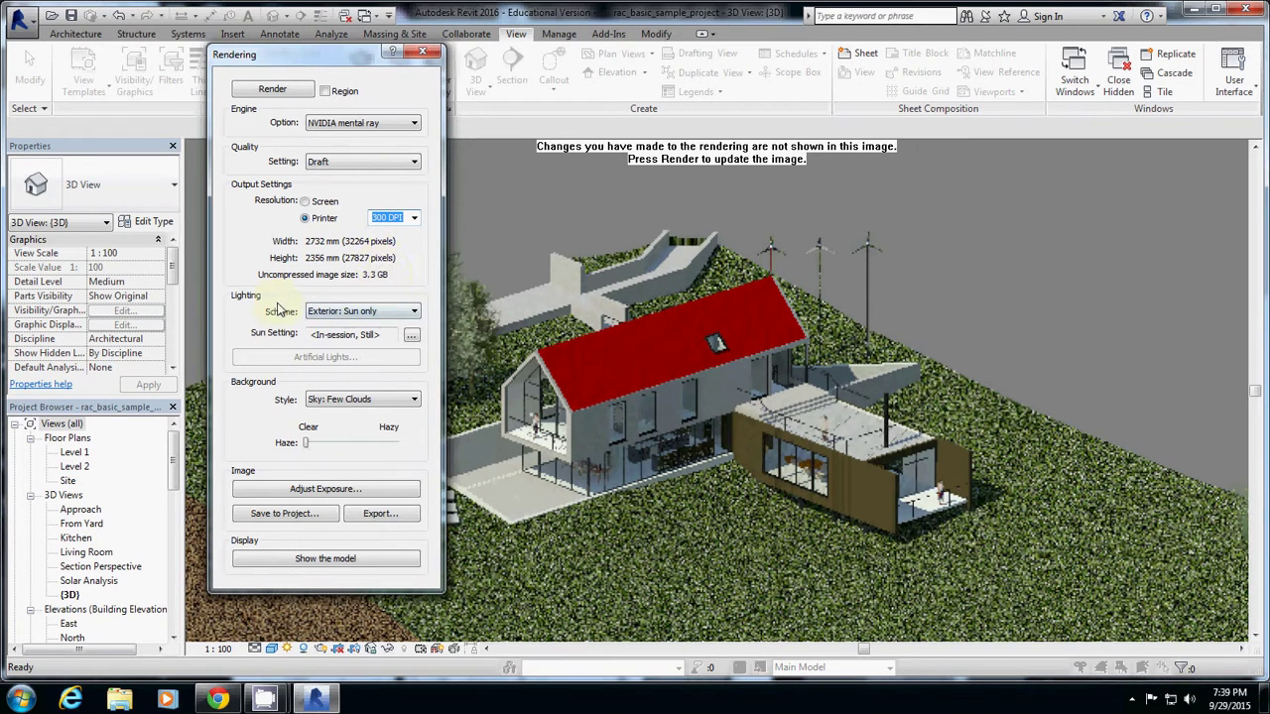
# - Return output to Screen resolution (1345 × 636), keeping Exterior: Sun only and Sky: Few Clouds
pyautogui.click(328, 202)
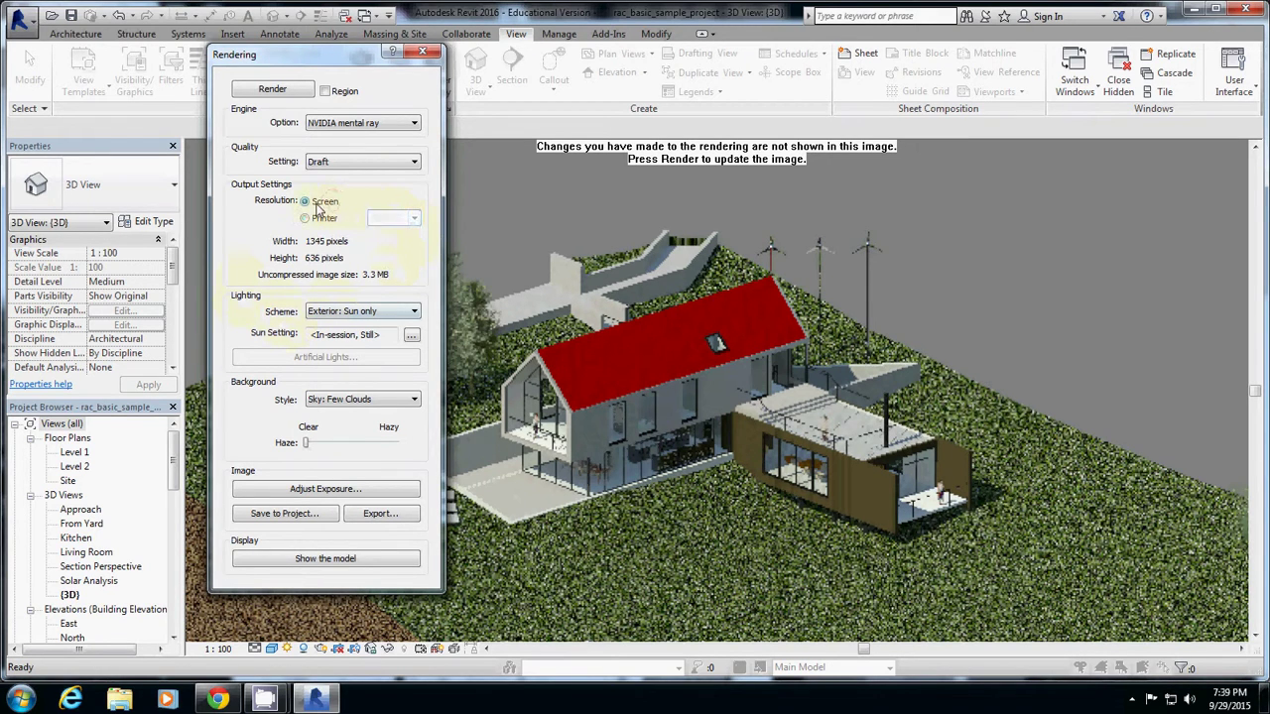
pyautogui.click(349, 314)
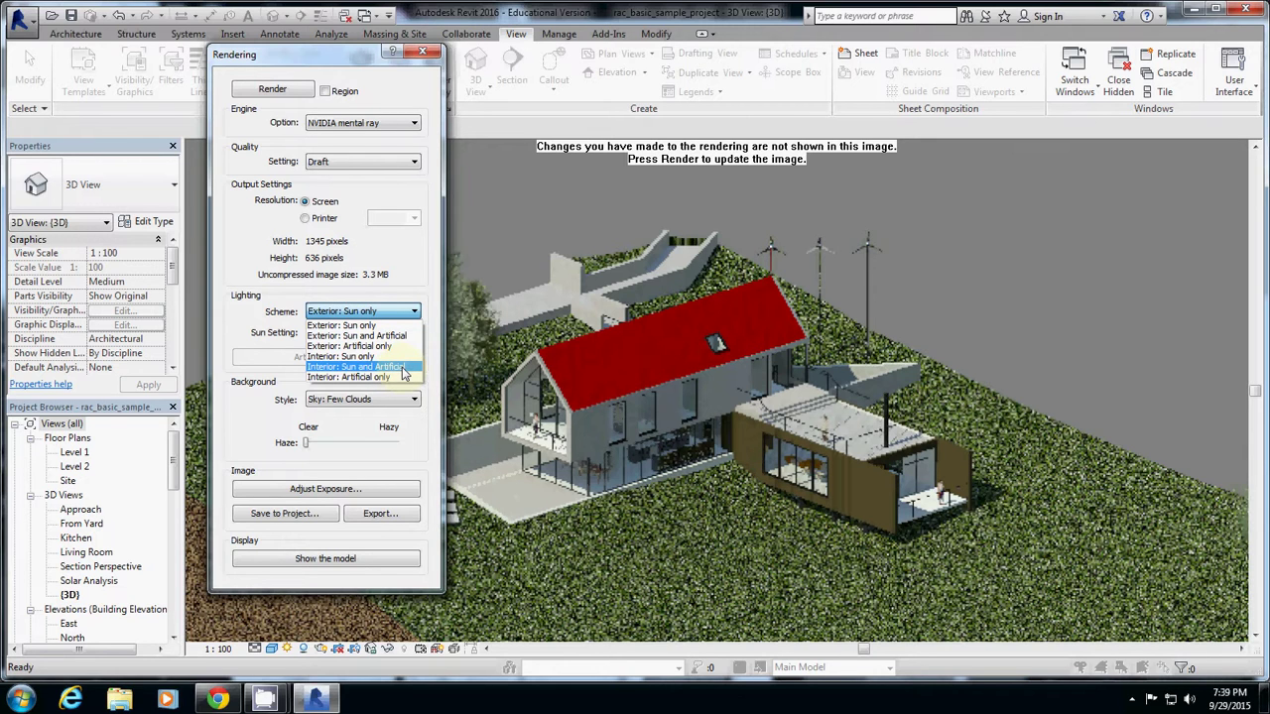
pyautogui.click(389, 310)
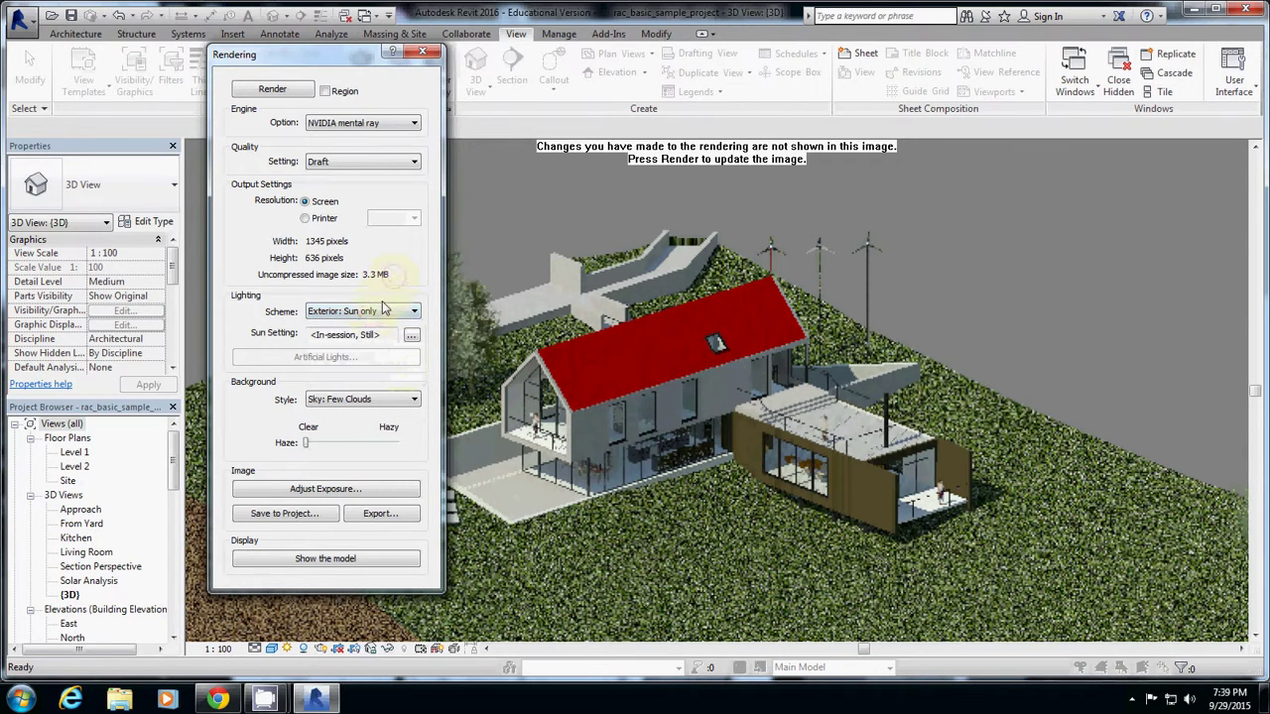
pyautogui.click(350, 403)
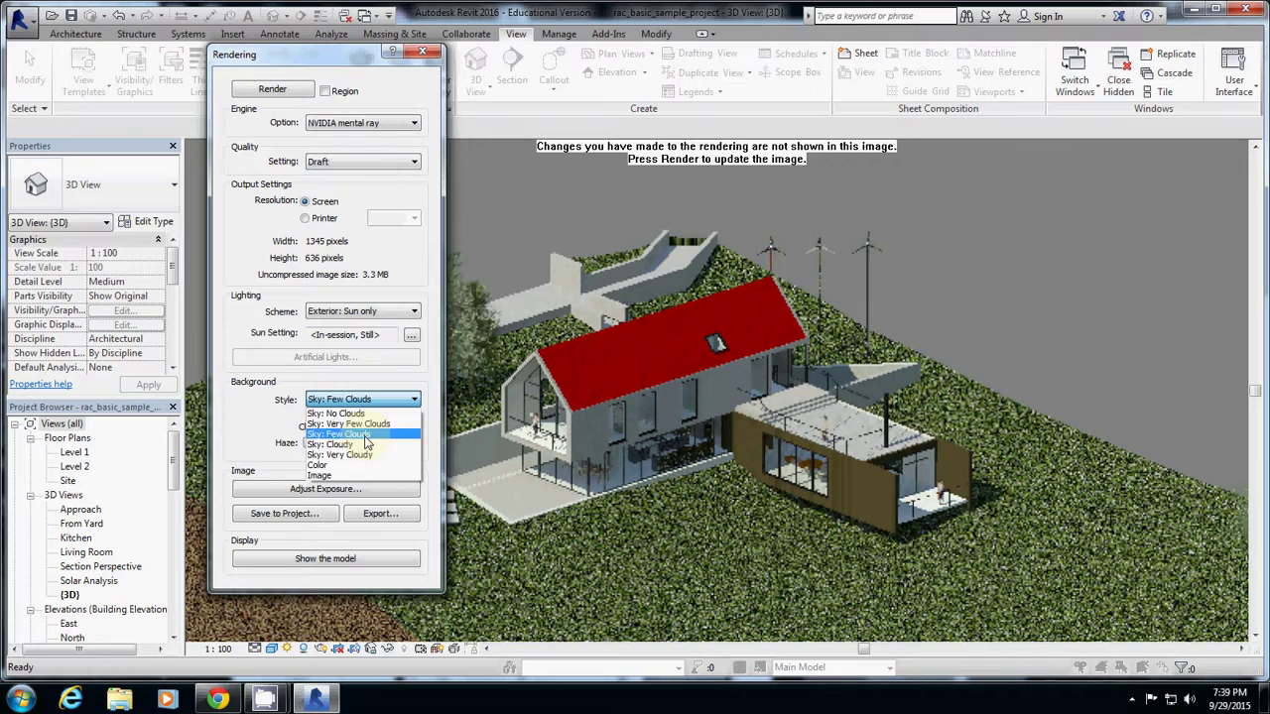
pyautogui.click(364, 436)
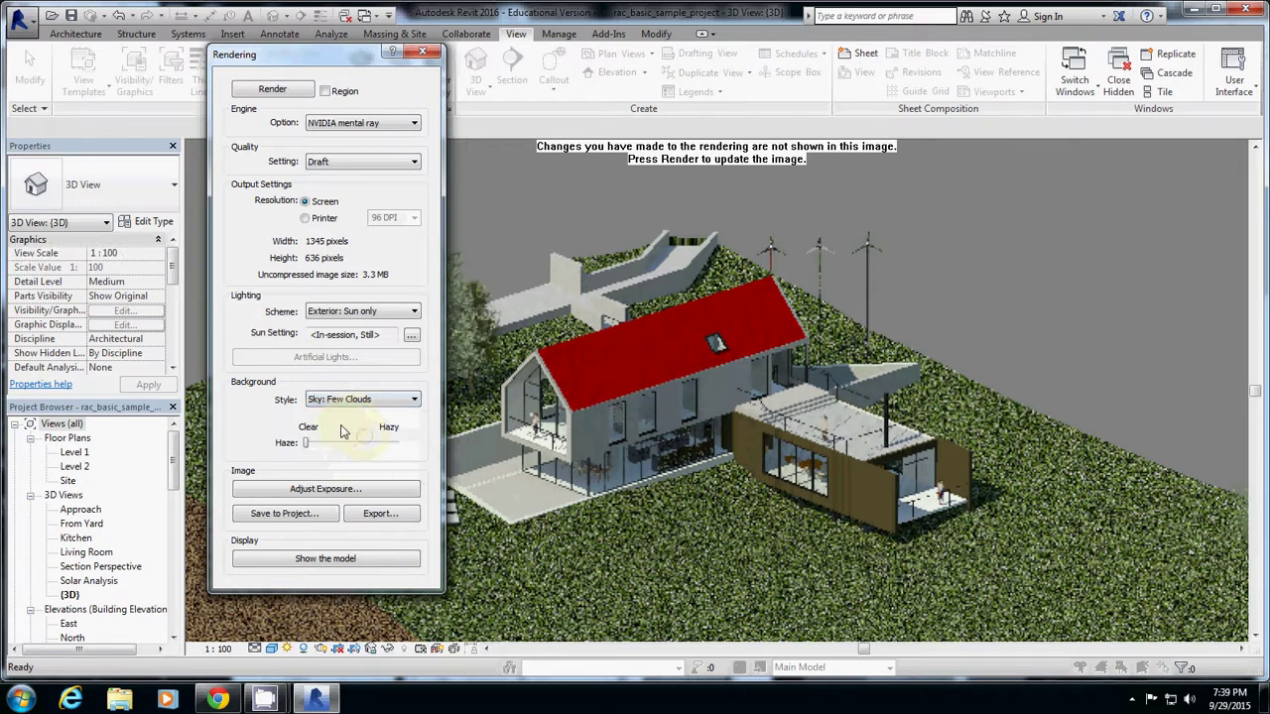
# - Open Exposure Control, move it beside the model, and lower exposure from 14 to 12.55
pyautogui.click(281, 489)
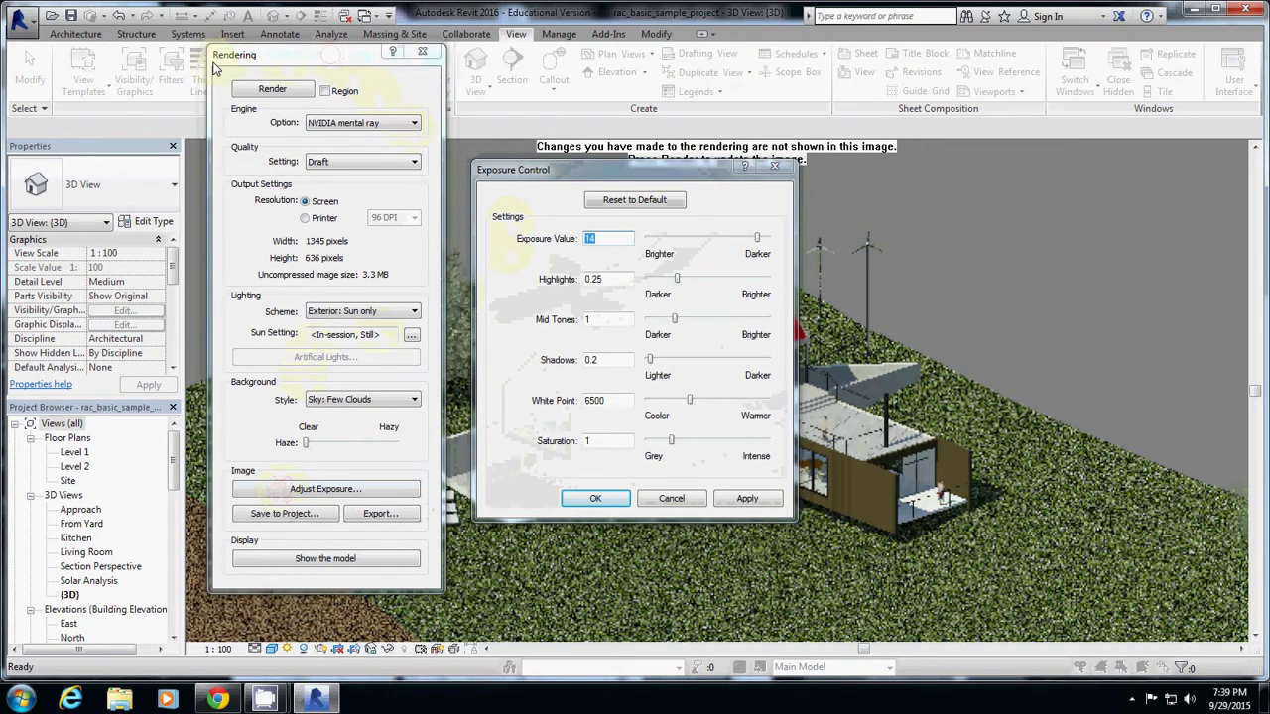
pyautogui.moveTo(536, 176); pyautogui.dragTo(124, 218)
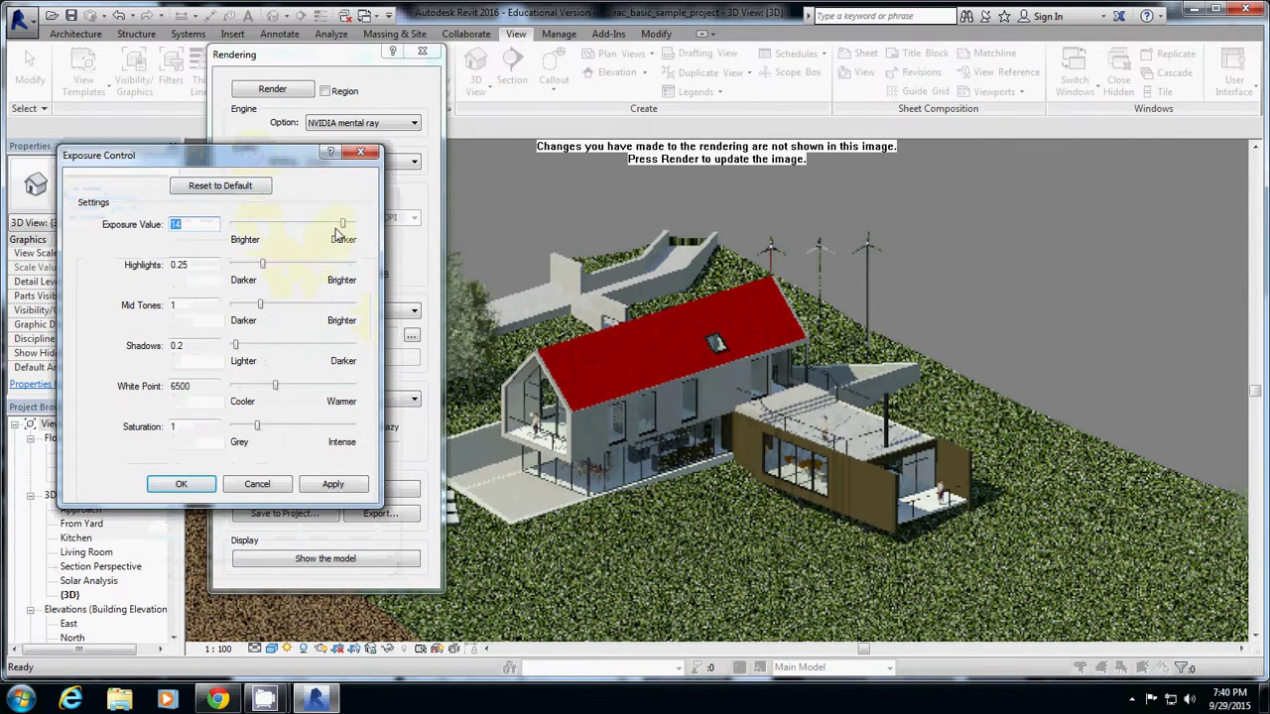
pyautogui.moveTo(342, 227); pyautogui.dragTo(335, 227)
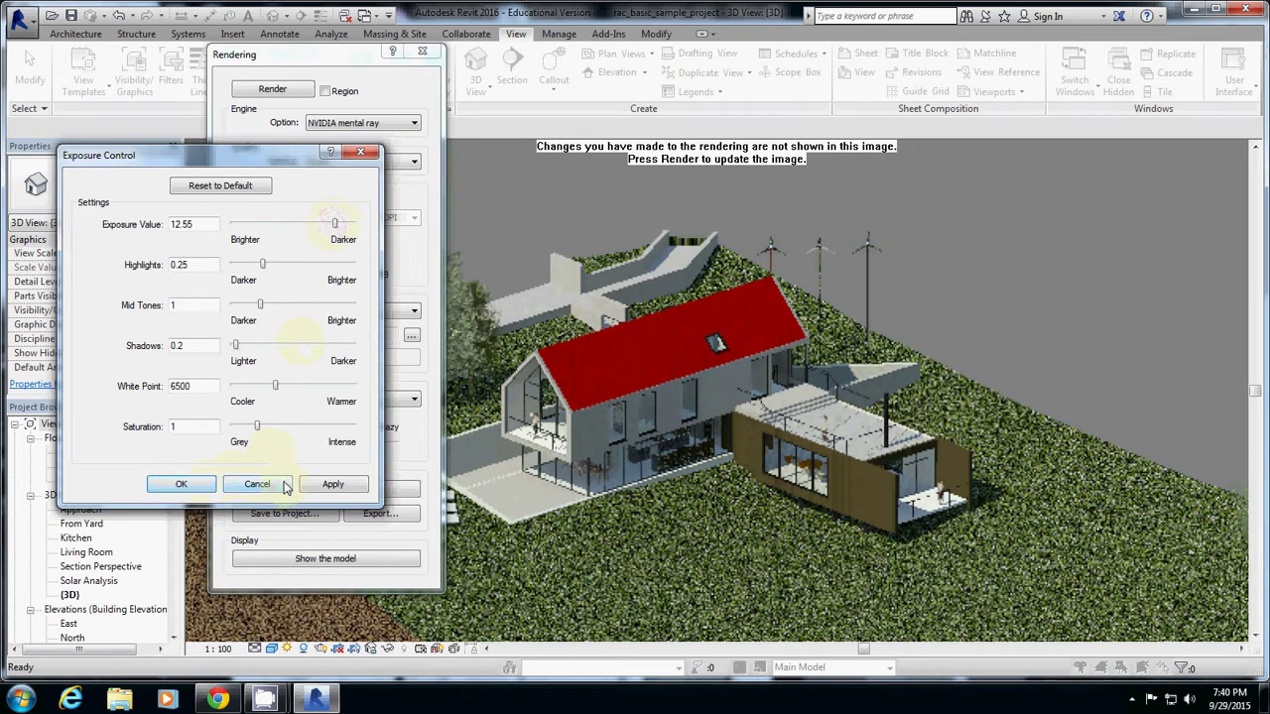
# - Apply highlights 0.08 and exposure 12.55, after briefly trying exposure 11.53
pyautogui.click(349, 493)
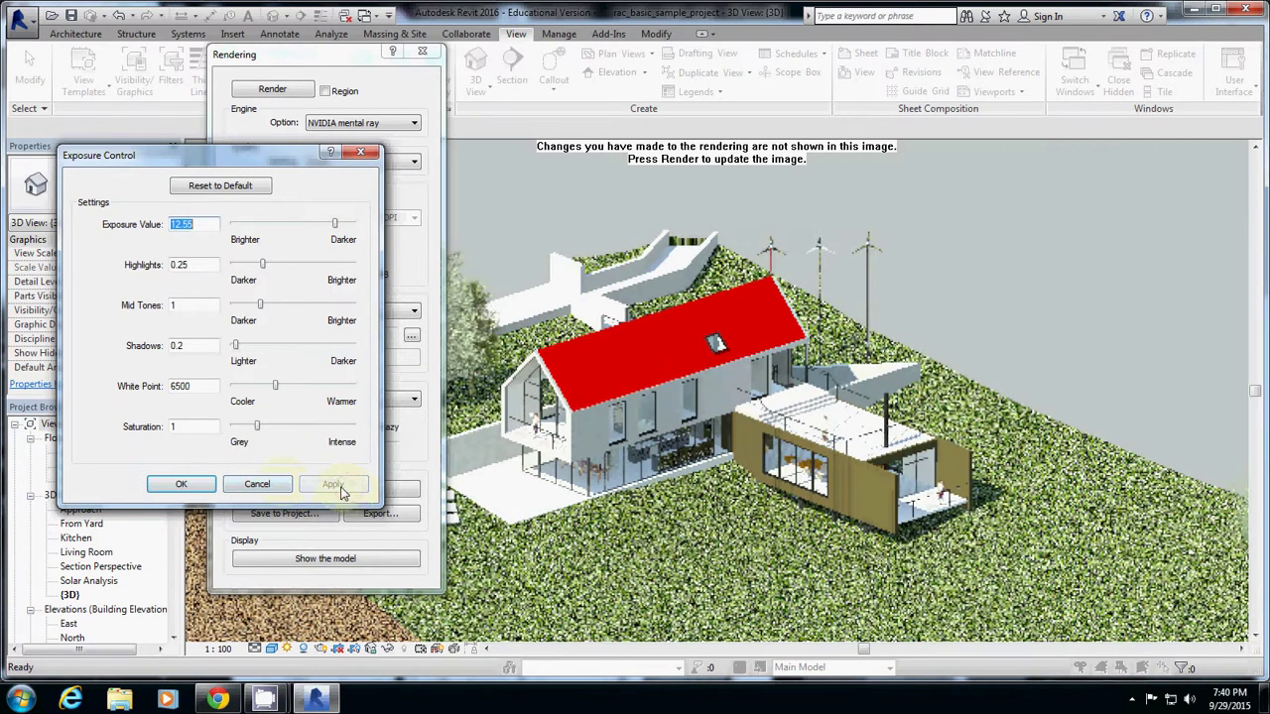
pyautogui.moveTo(334, 226); pyautogui.dragTo(329, 226)
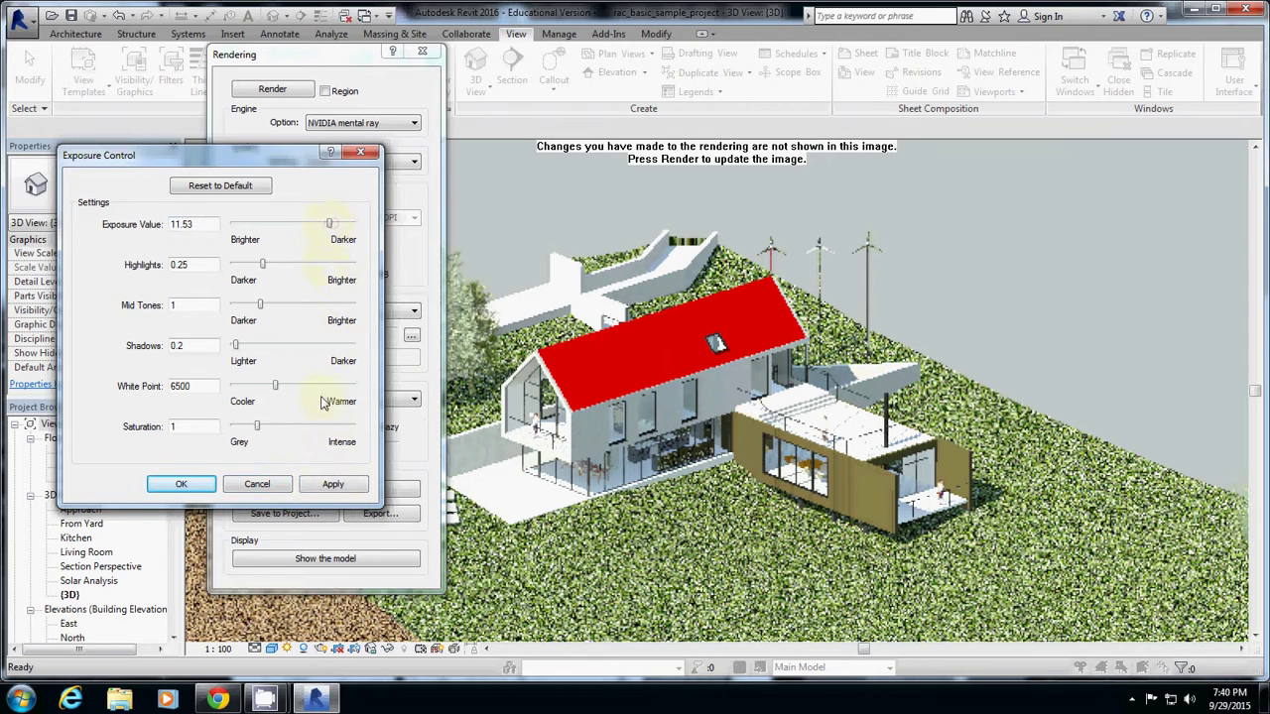
pyautogui.click(333, 484)
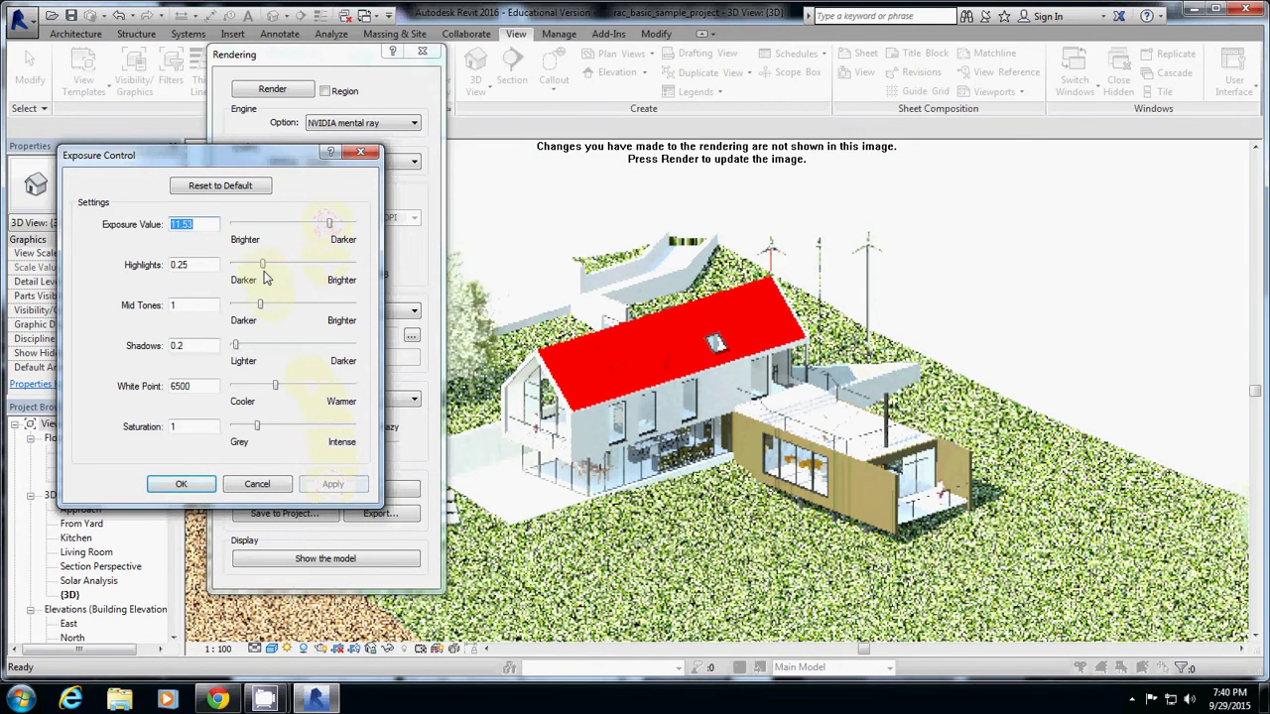
pyautogui.moveTo(262, 266)
pyautogui.mouseDown()
pyautogui.moveTo(294, 268)
pyautogui.moveTo(241, 266)
pyautogui.mouseUp()
pyautogui.click(337, 485)
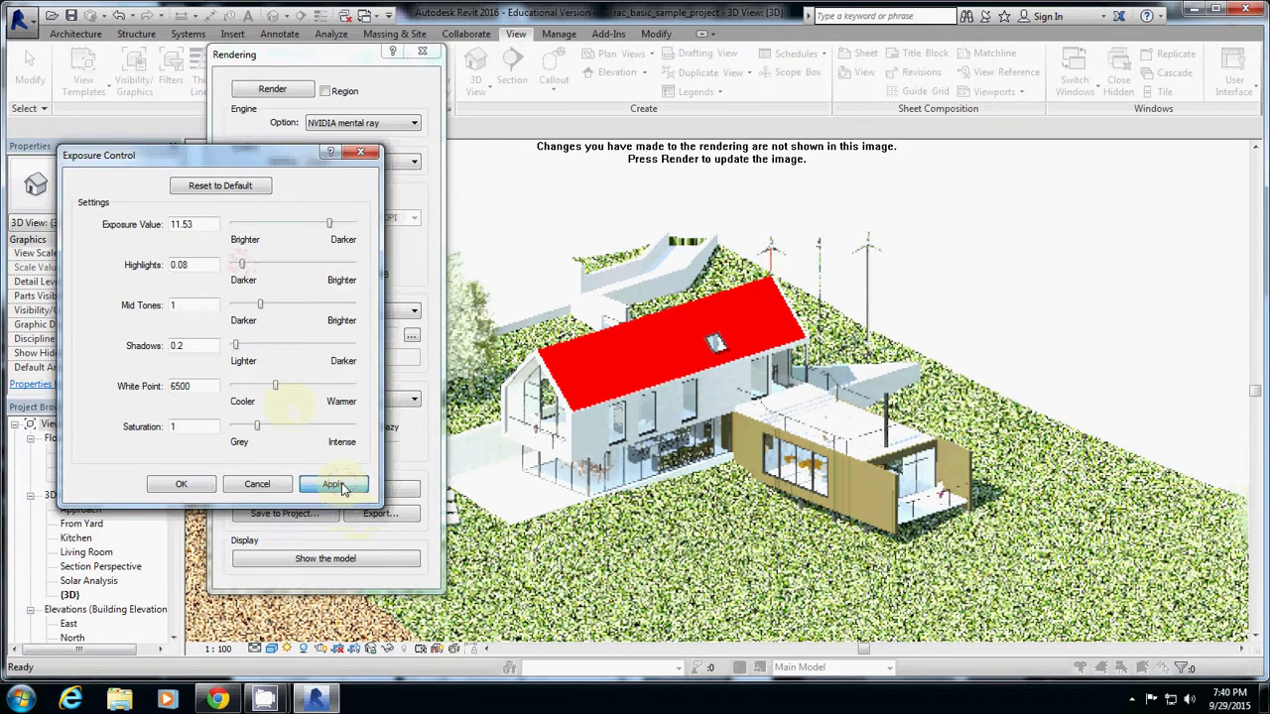
pyautogui.moveTo(329, 225); pyautogui.dragTo(334, 224)
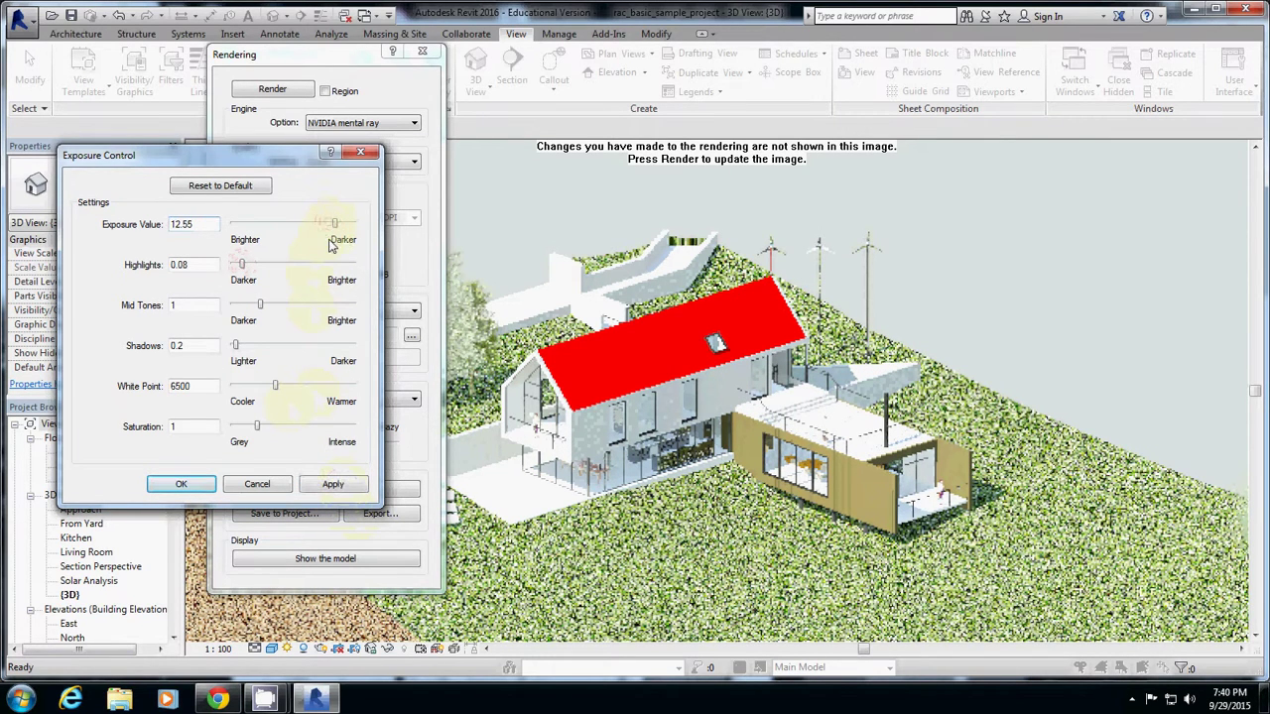
pyautogui.click(337, 484)
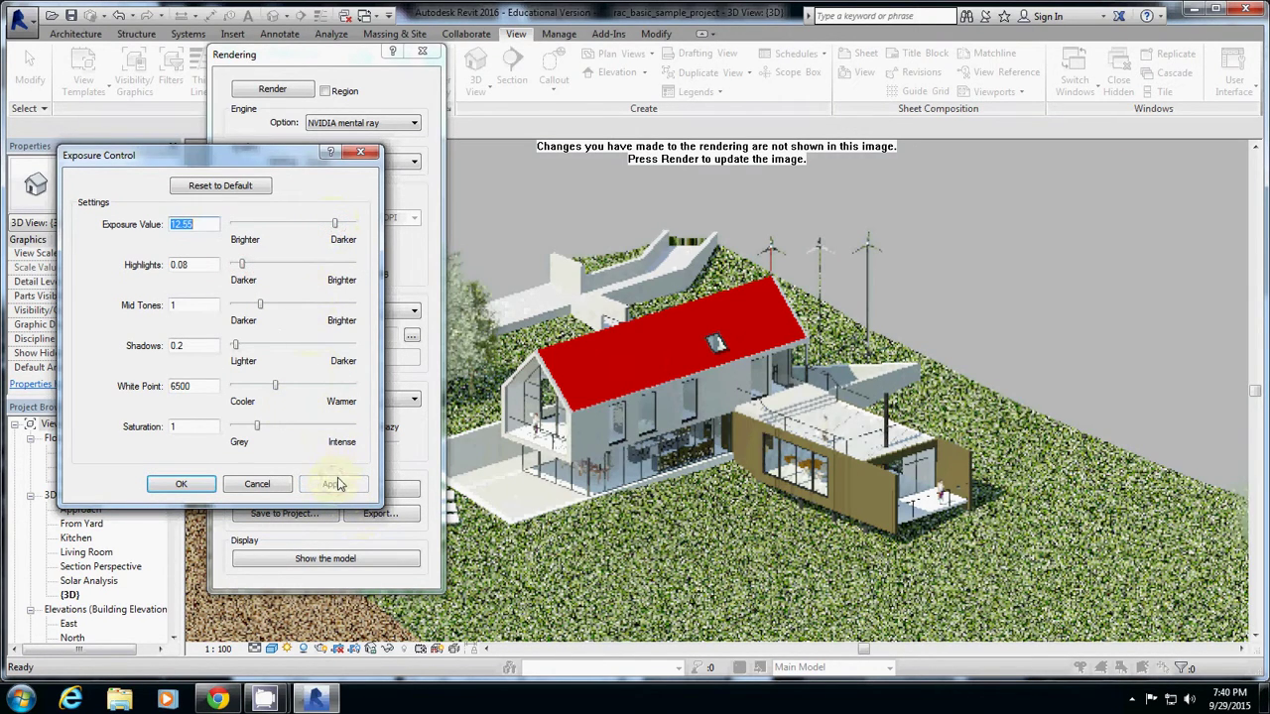
# - Apply mid tones 0.89 after raising then lowering them, and saturation 0.45
pyautogui.moveTo(260, 305); pyautogui.dragTo(286, 302)
pyautogui.click(331, 487)
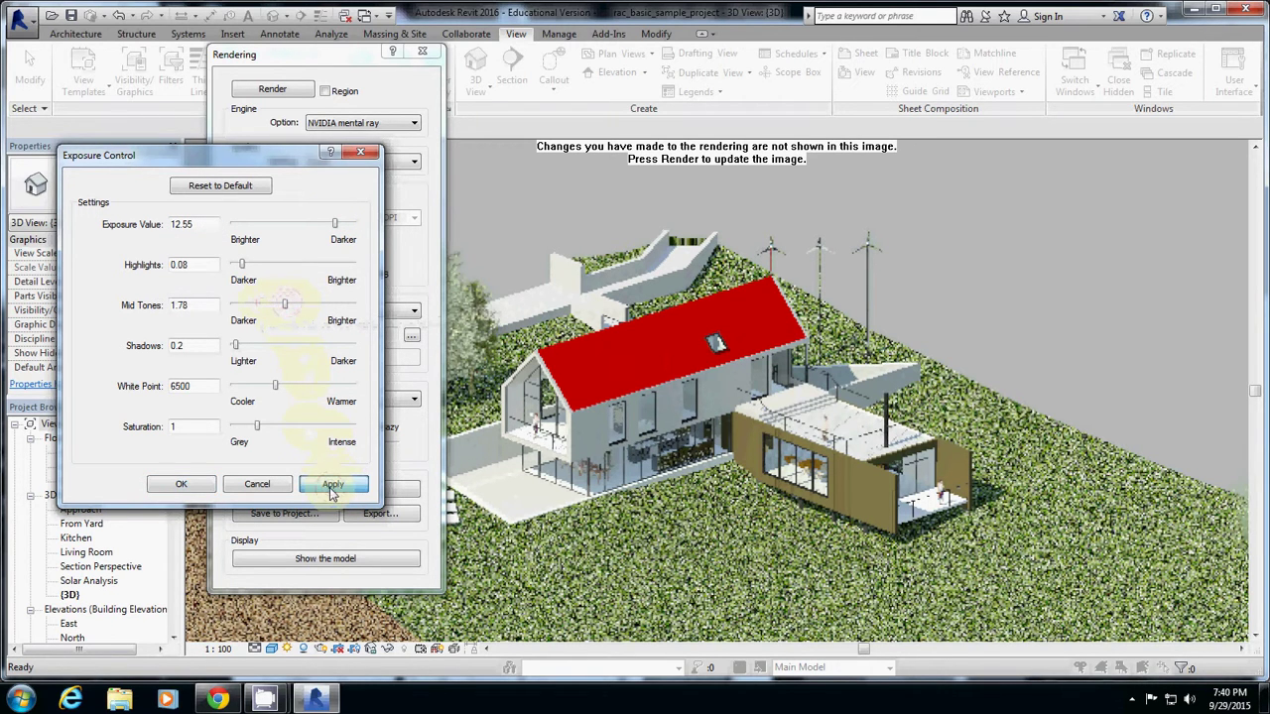
pyautogui.moveTo(284, 305); pyautogui.dragTo(254, 355)
pyautogui.click(332, 485)
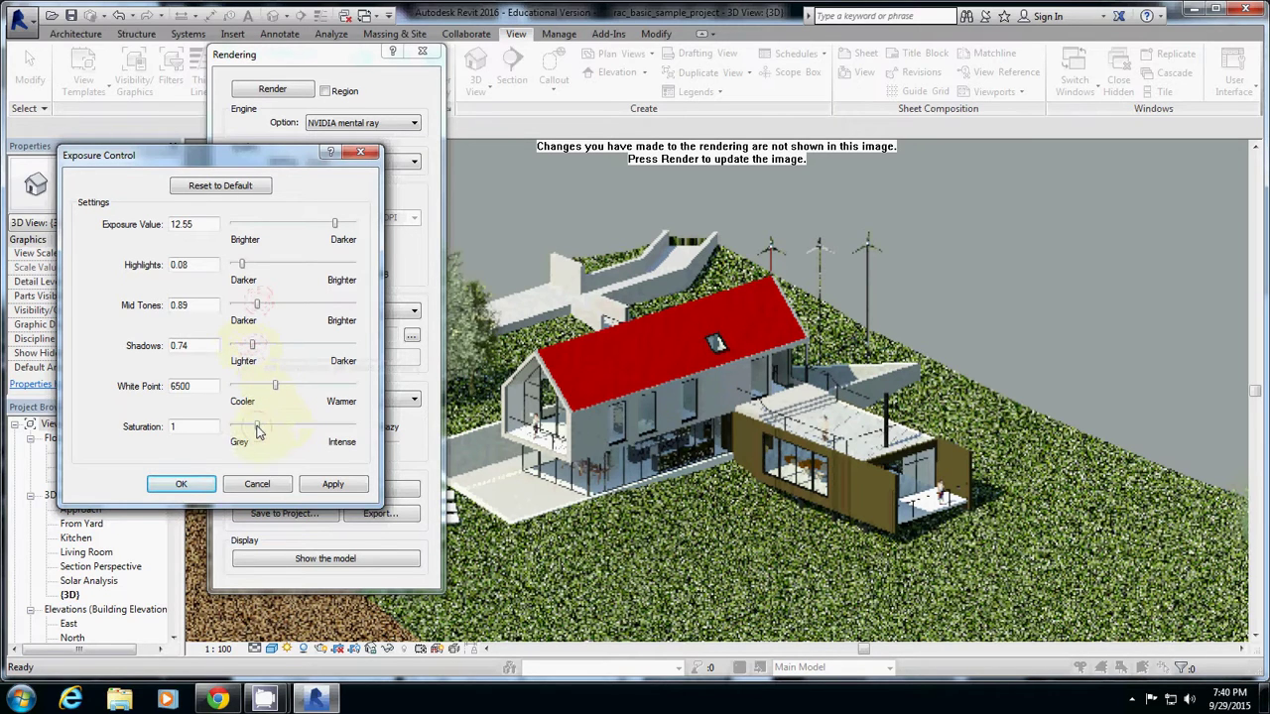
pyautogui.moveTo(257, 429); pyautogui.dragTo(243, 428)
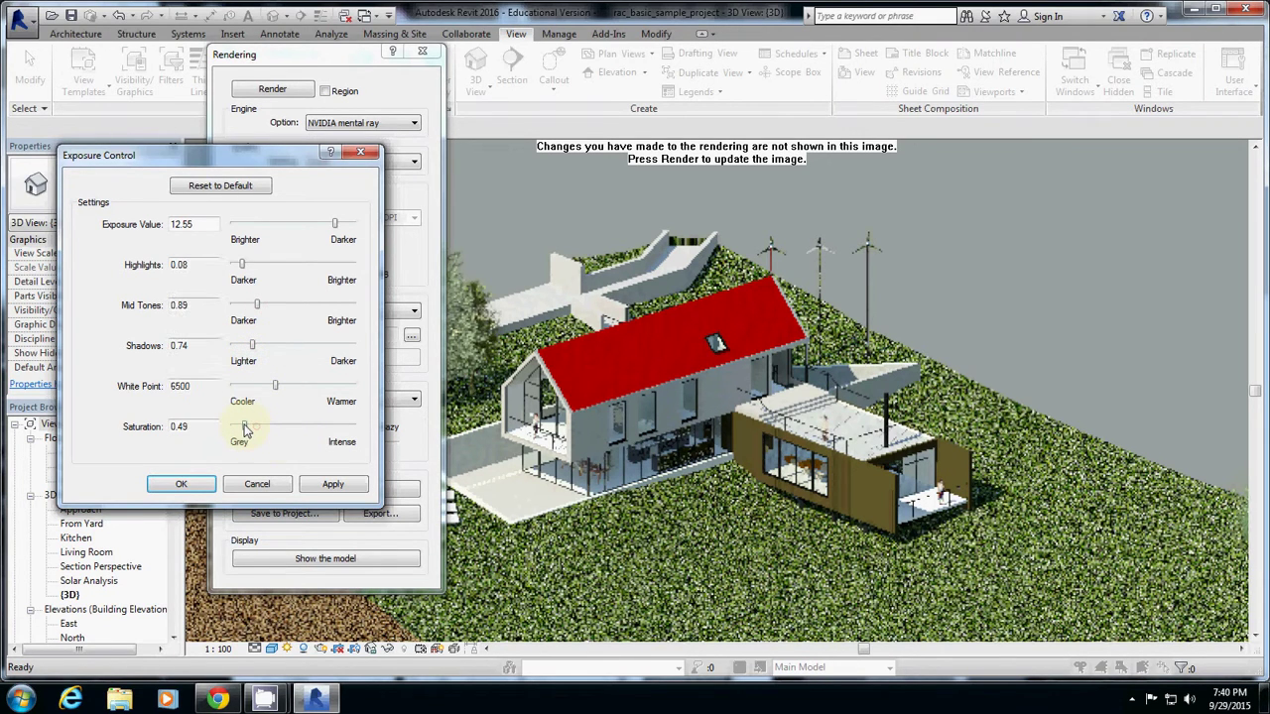
pyautogui.click(336, 486)
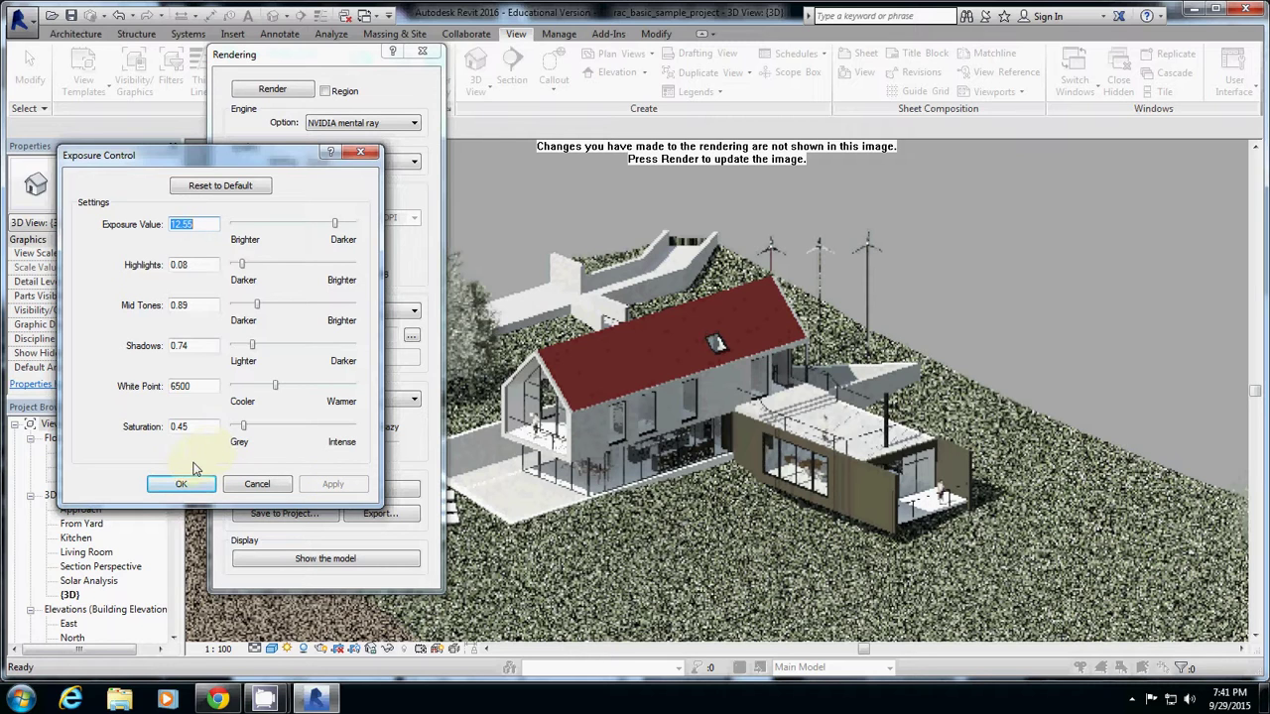
# - Accept the exposure settings, keeping Sky: Few Clouds and Exterior: Sun only lighting
pyautogui.click(188, 483)
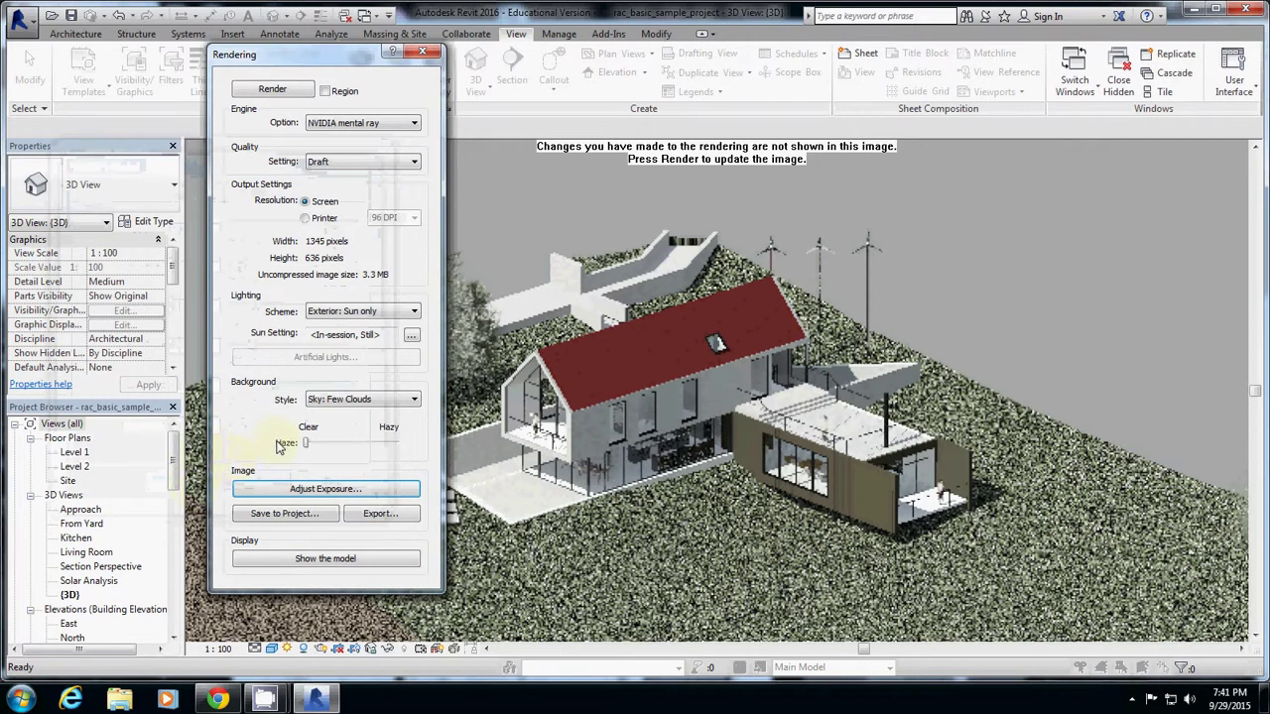
pyautogui.click(342, 400)
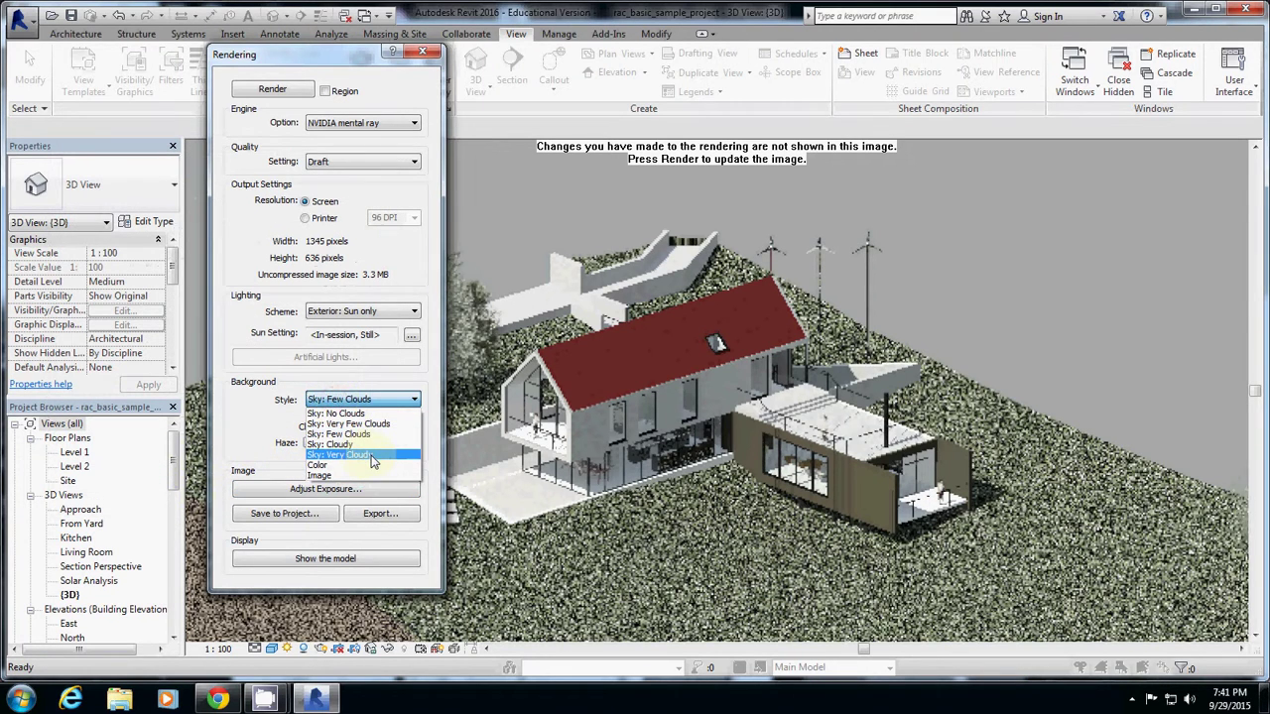
pyautogui.click(328, 359)
pyautogui.click(349, 312)
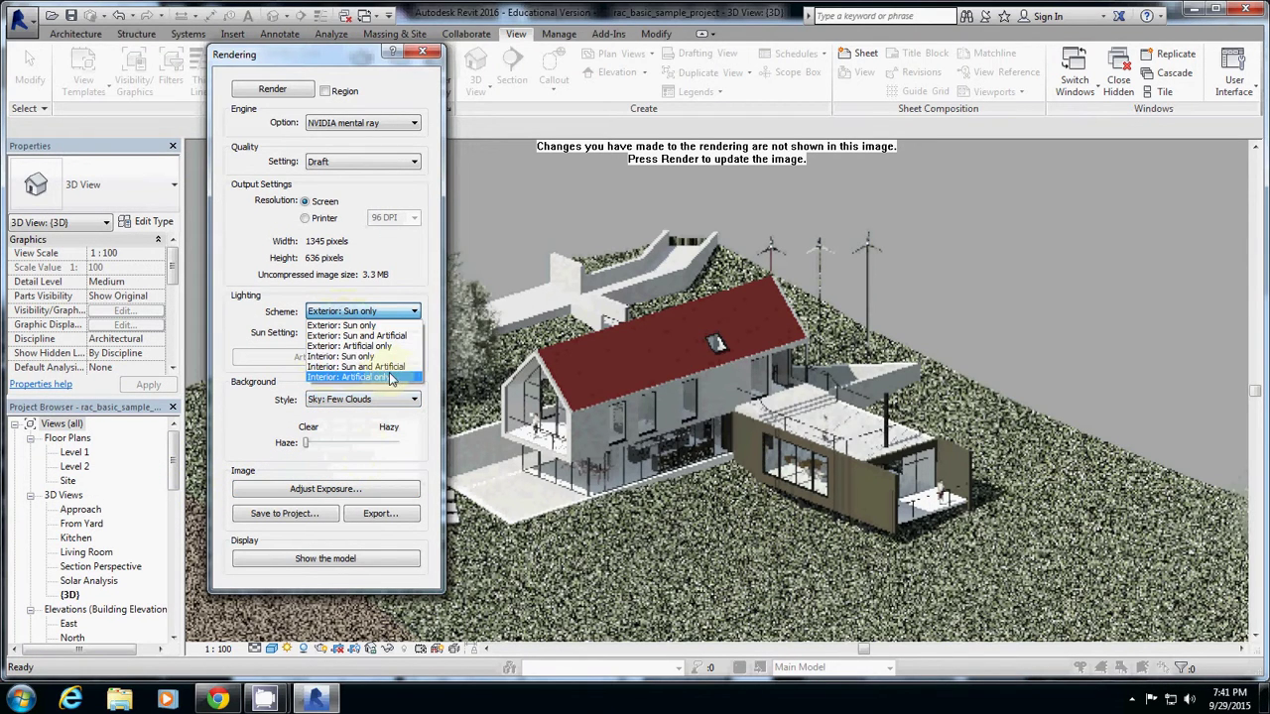
pyautogui.click(248, 424)
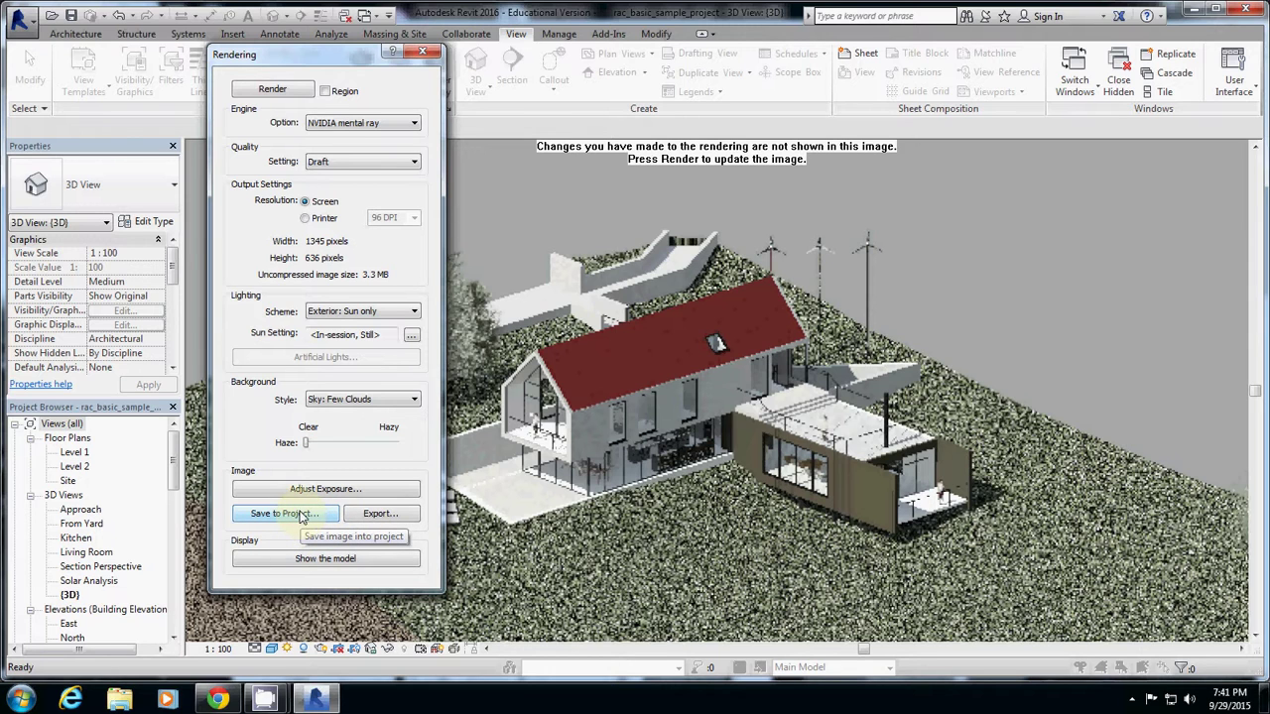
# - Save the rendering to the project as 'ext test 01' and select it under Renderings
pyautogui.click(301, 515)
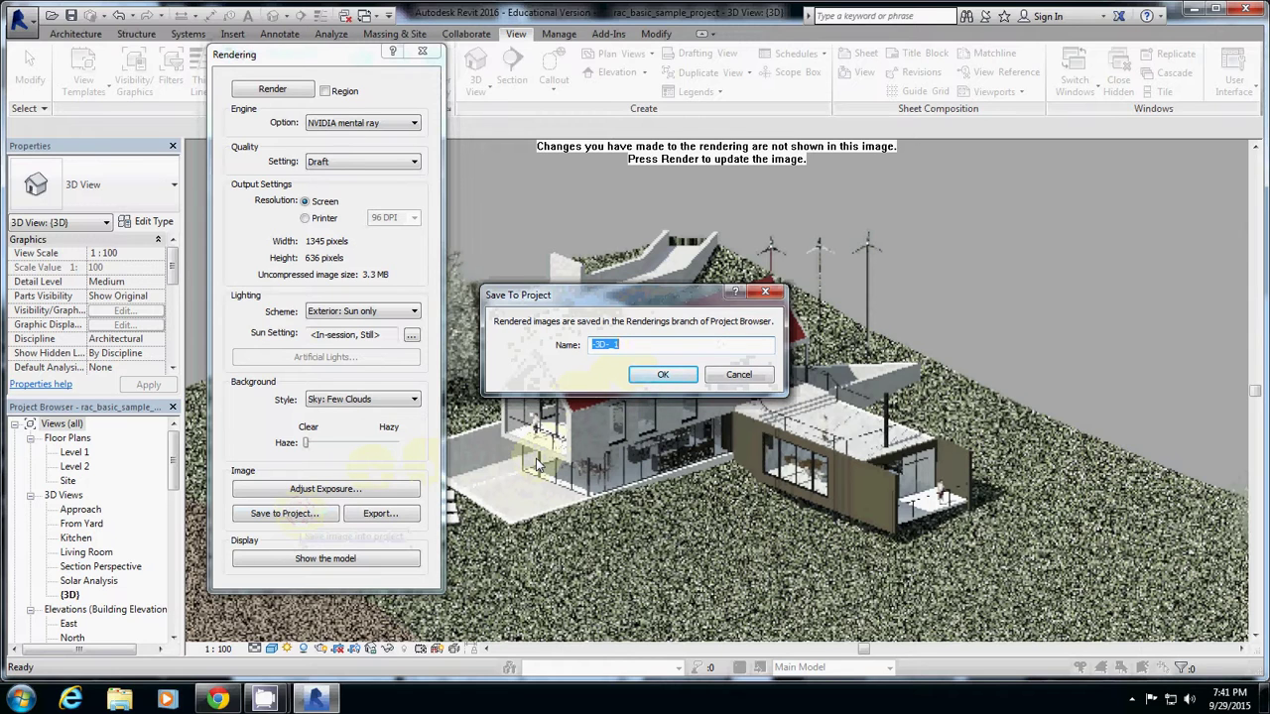
pyautogui.write('ext t')
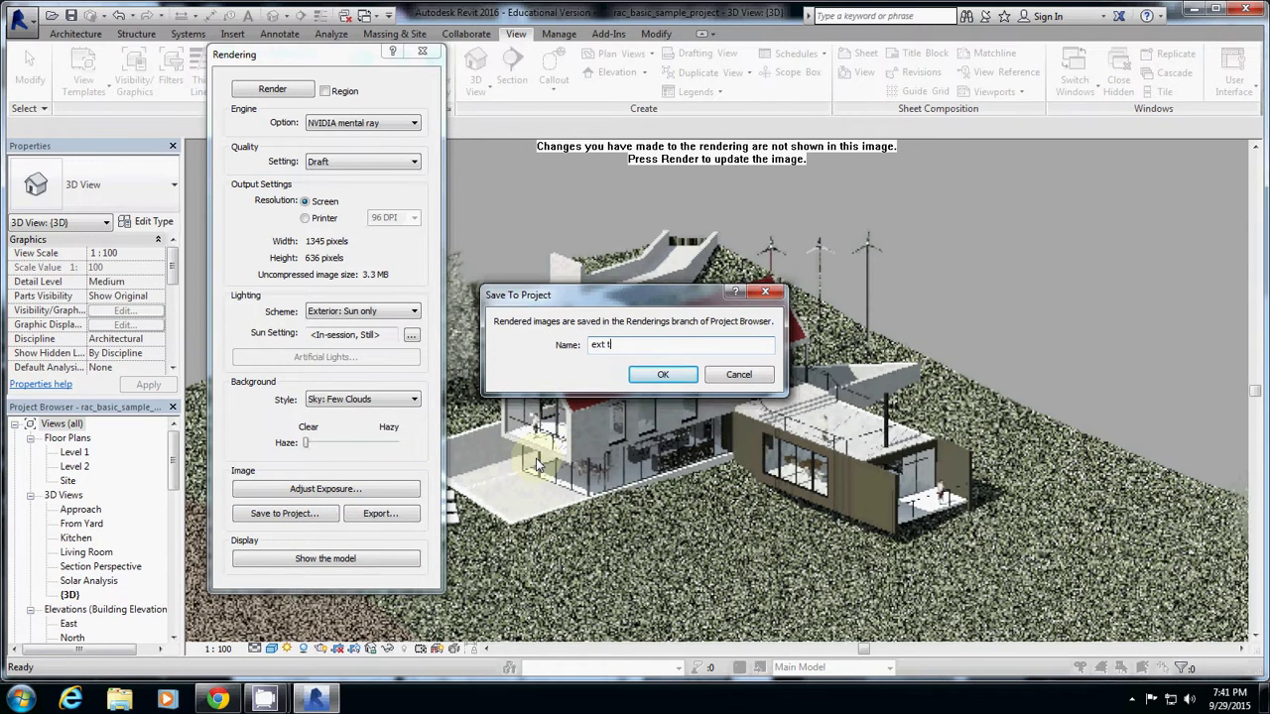
pyautogui.write('est 01')
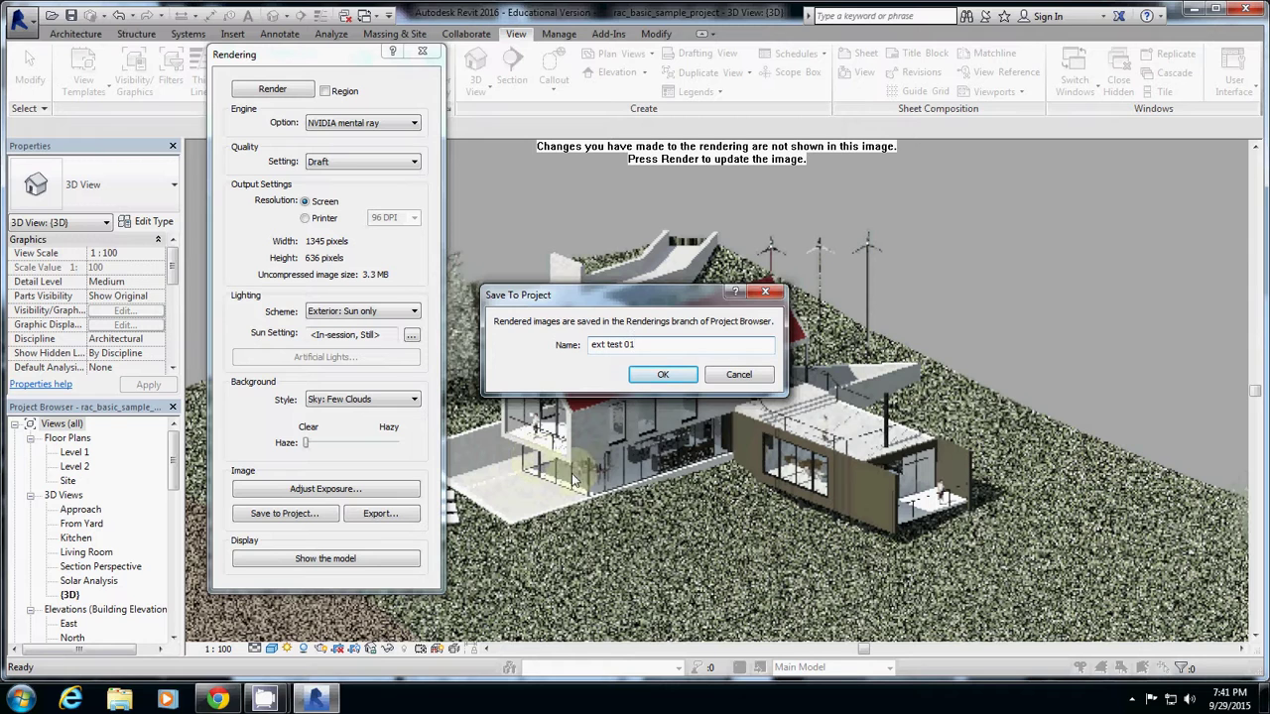
pyautogui.click(643, 376)
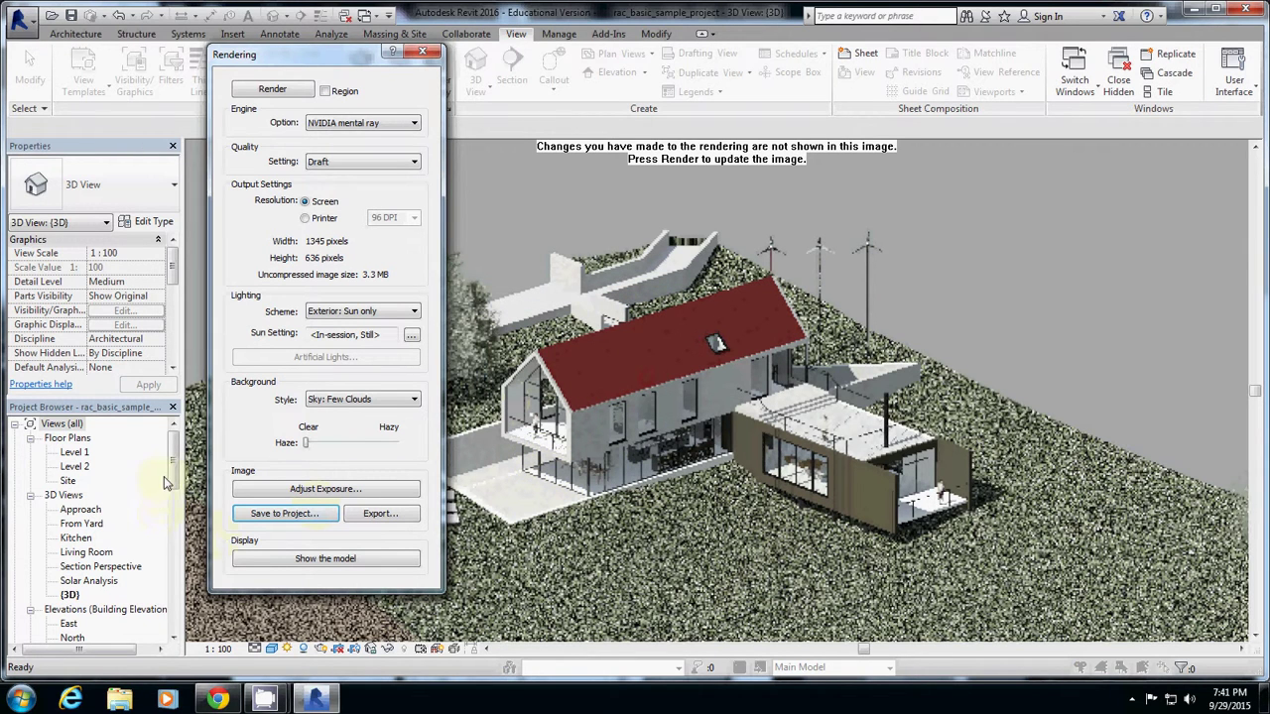
pyautogui.moveTo(173, 461); pyautogui.dragTo(174, 551)
pyautogui.click(84, 538)
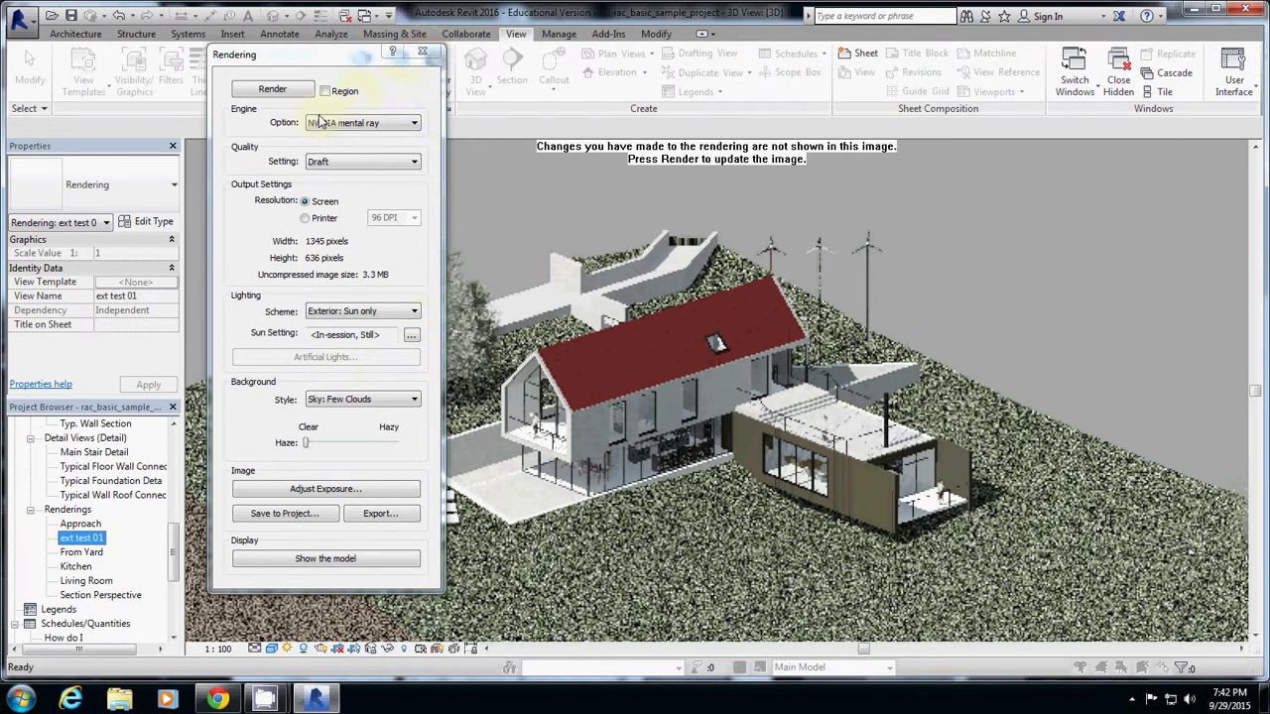
pyautogui.click(283, 91)
pyautogui.click(346, 45)
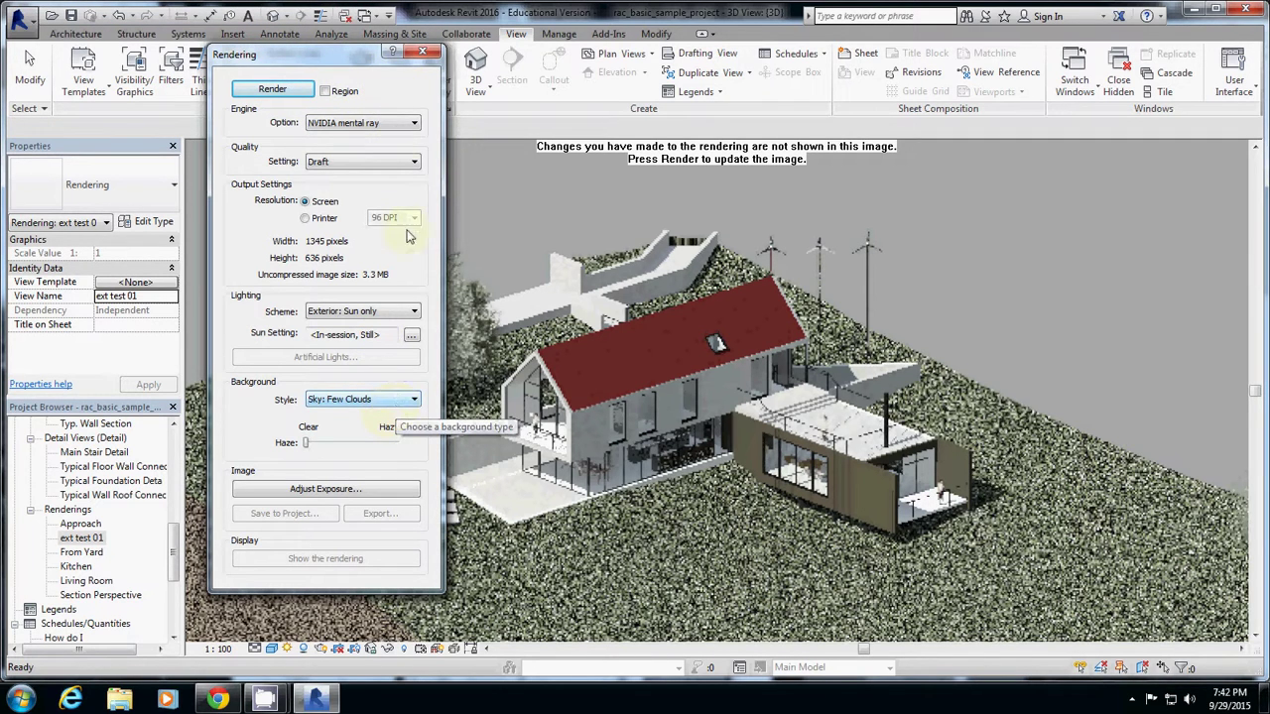
# - Close the Rendering dialog, temporarily isolate the red roof, then restore the full model
pyautogui.click(421, 51)
pyautogui.click(470, 92)
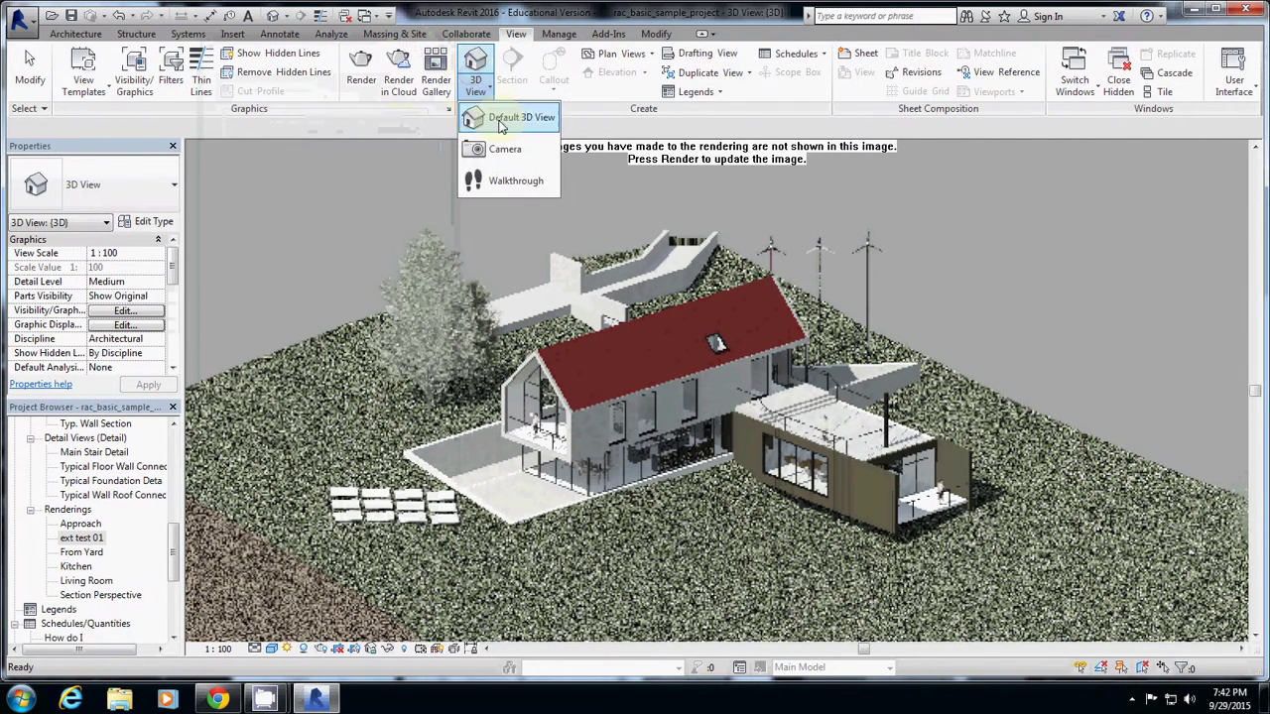
pyautogui.click(474, 62)
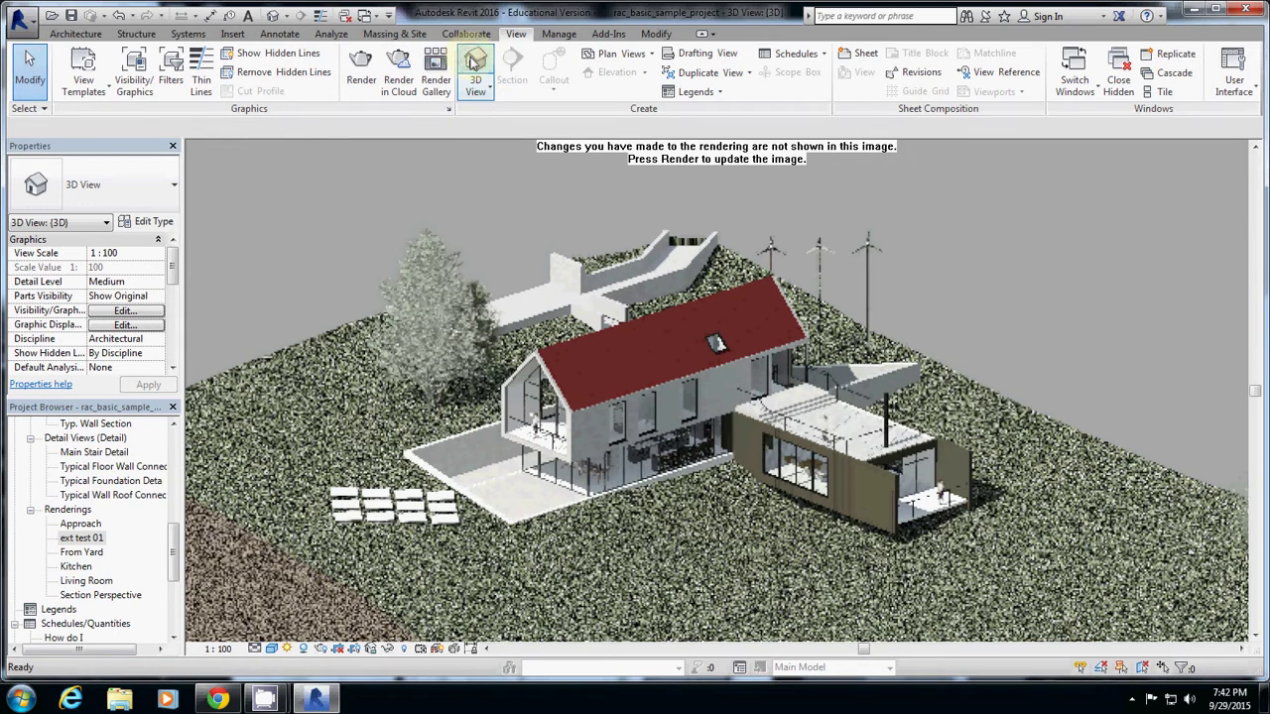
pyautogui.click(597, 371)
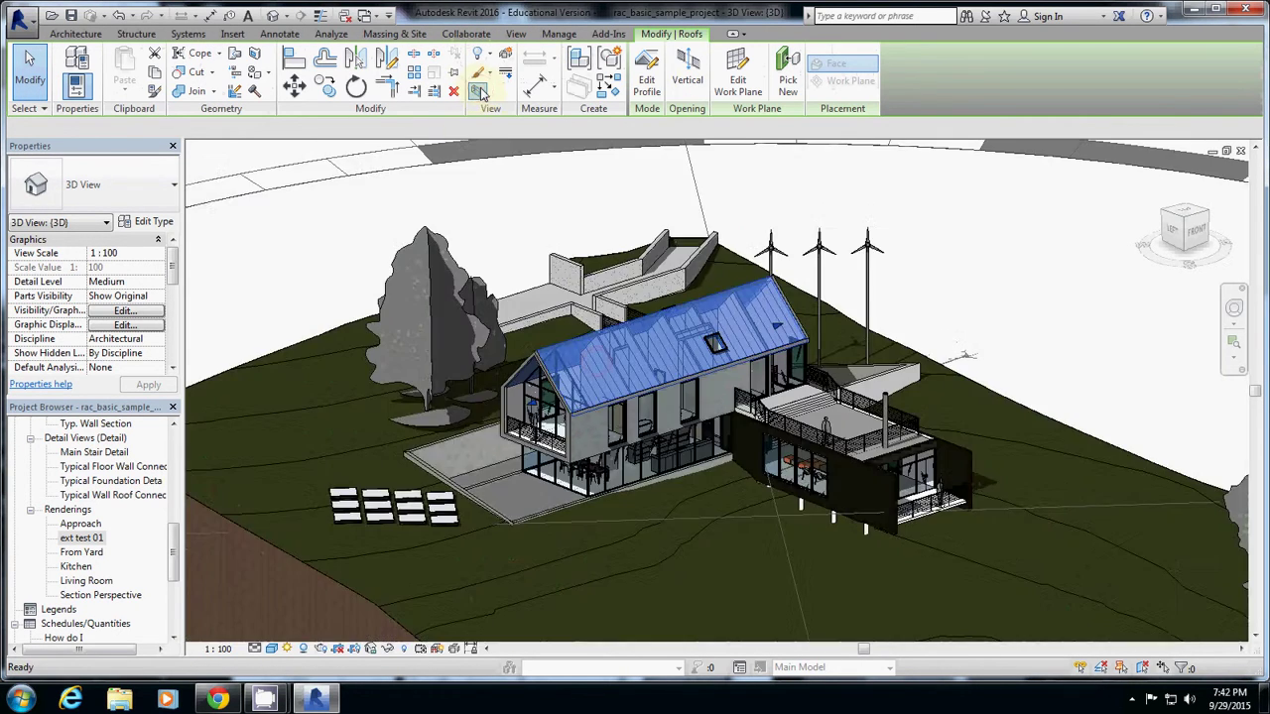
pyautogui.click(480, 91)
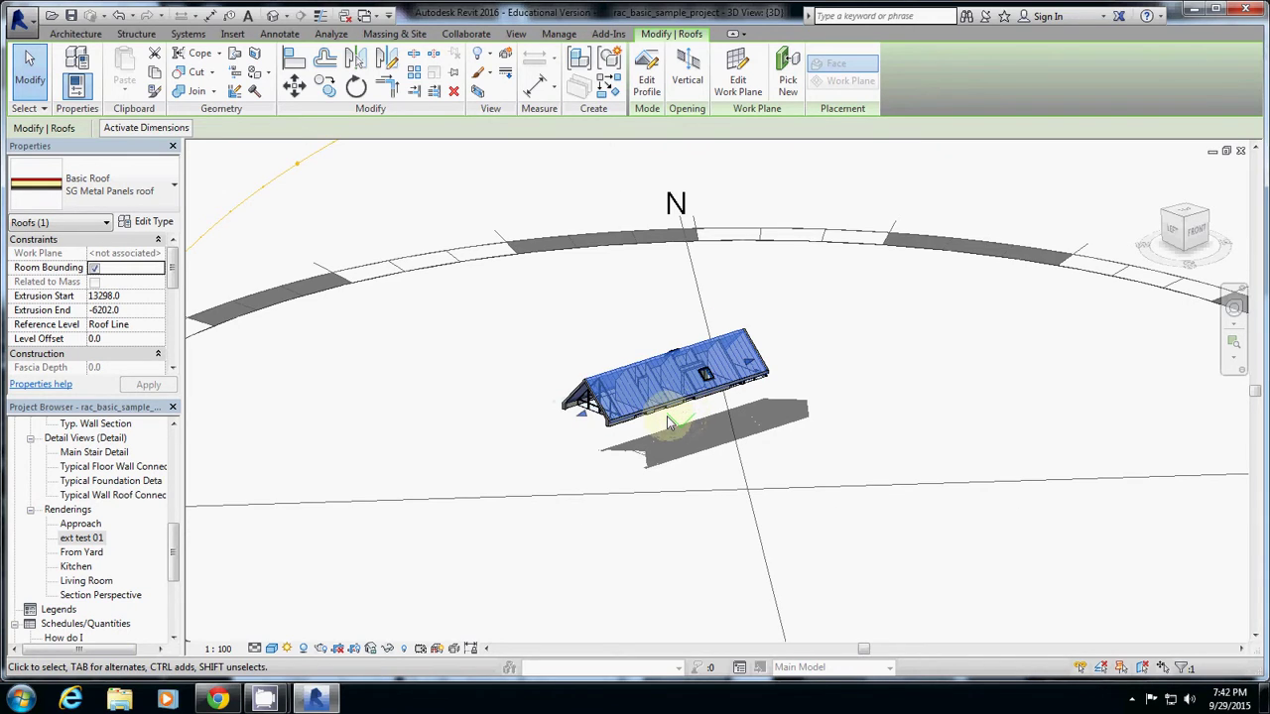
pyautogui.hotkey('ctrl', 'z')
pyautogui.press('Escape')
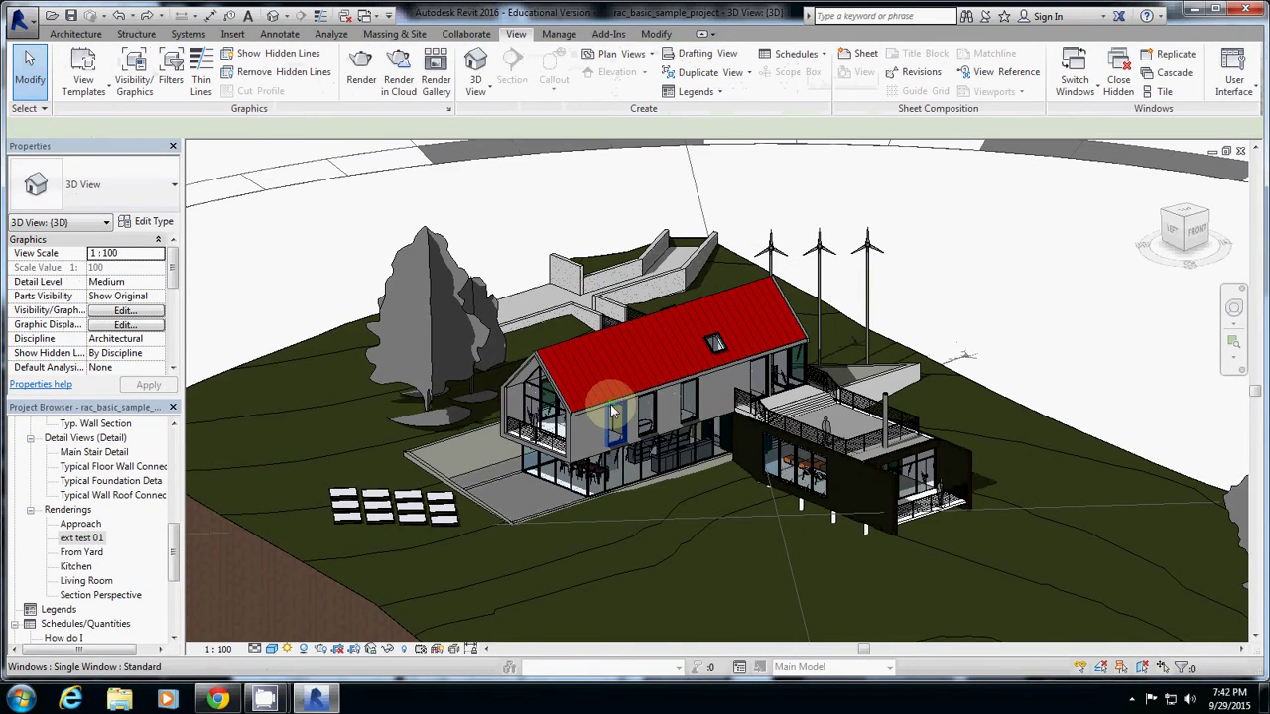
# - Zoom and orbit with the SteeringWheel to a closer view of the glazed gable end
pyautogui.scroll(3, 611, 411)
pyautogui.keyDown('shift'); pyautogui.moveTo(595, 430); pyautogui.dragTo(644, 417, button='middle'); pyautogui.keyUp('shift')
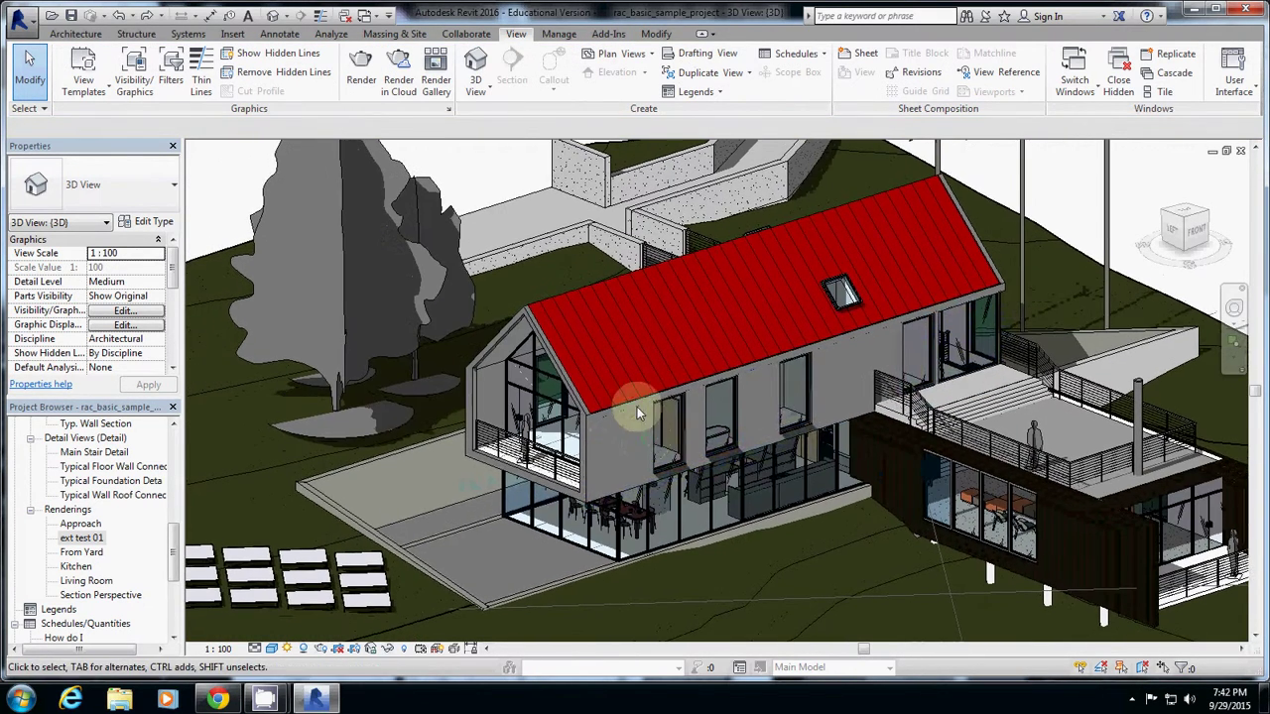
pyautogui.click(1233, 307)
pyautogui.moveTo(1002, 337); pyautogui.dragTo(340, 120)
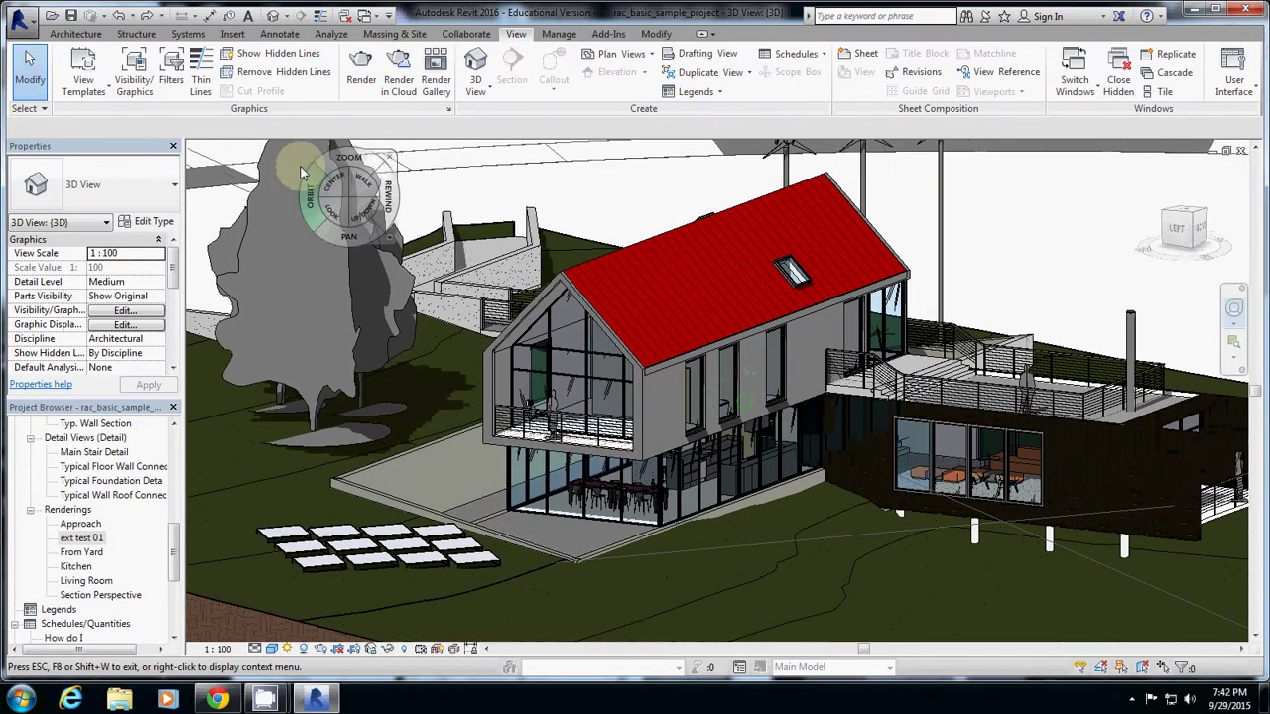
# - Render the new camera view and save it to the project as 'ext test 02'
pyautogui.click(360, 77)
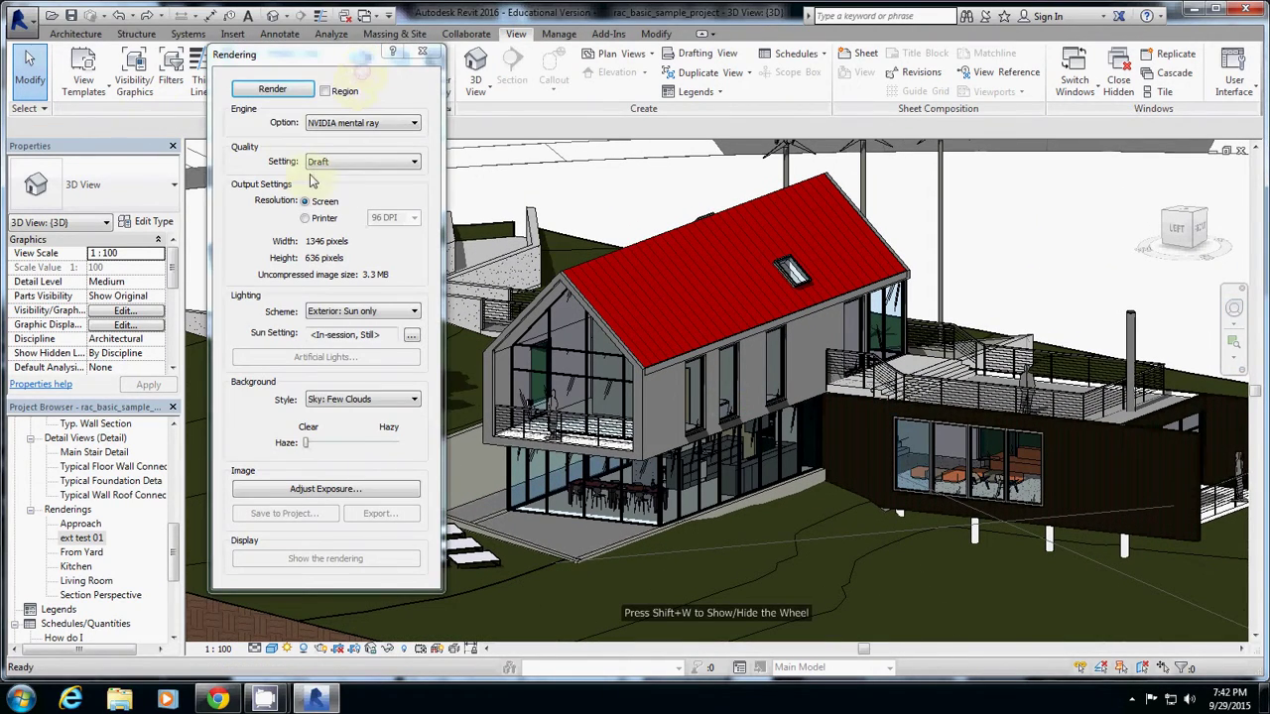
pyautogui.click(274, 88)
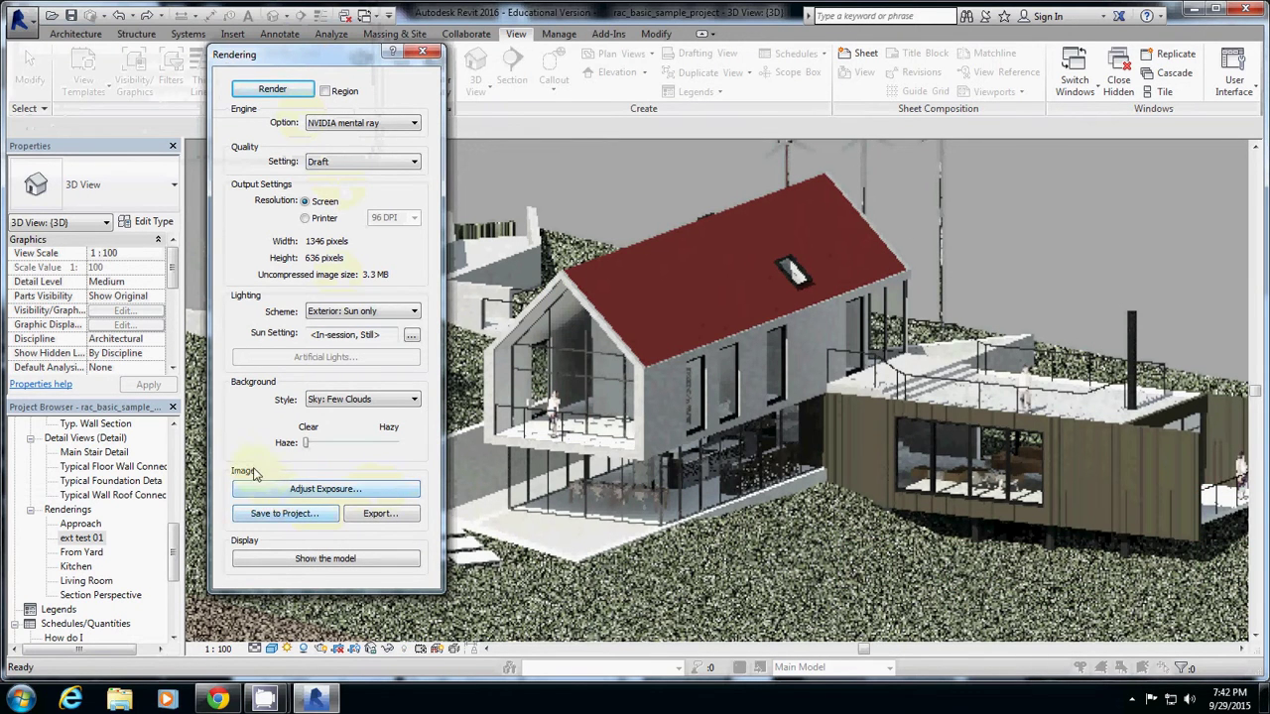
pyautogui.click(285, 516)
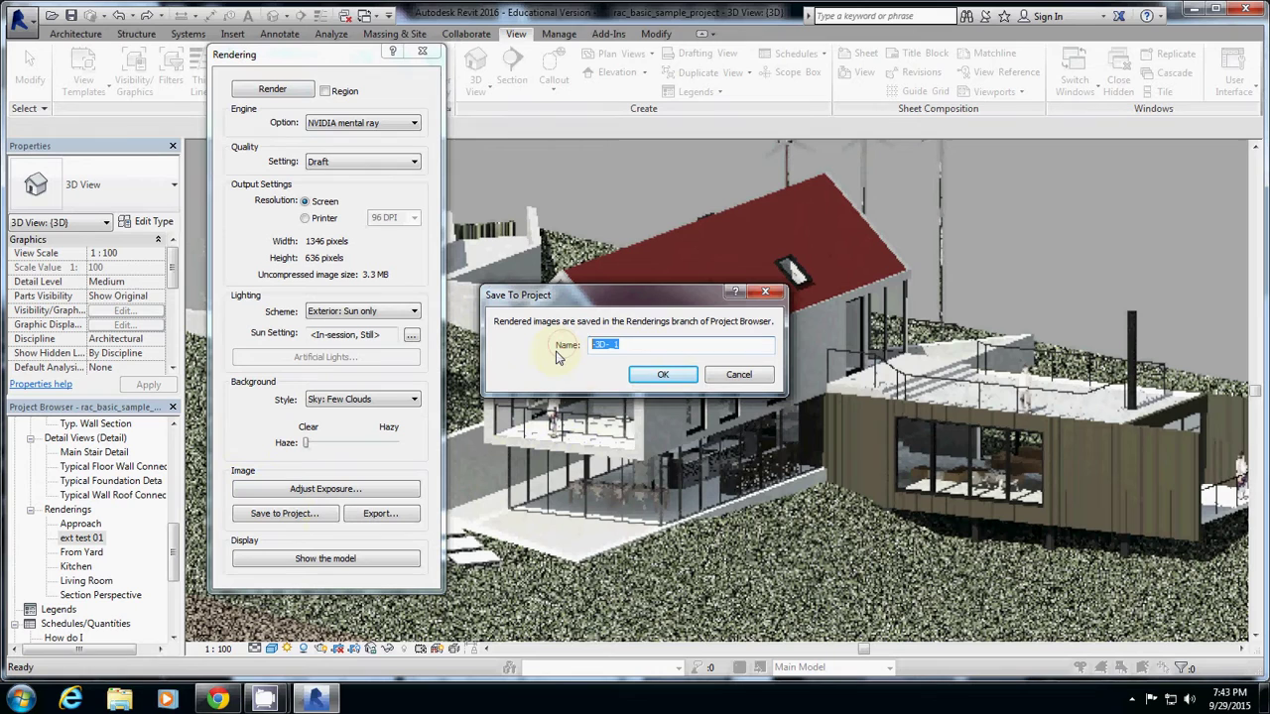
pyautogui.write('ext test 02')
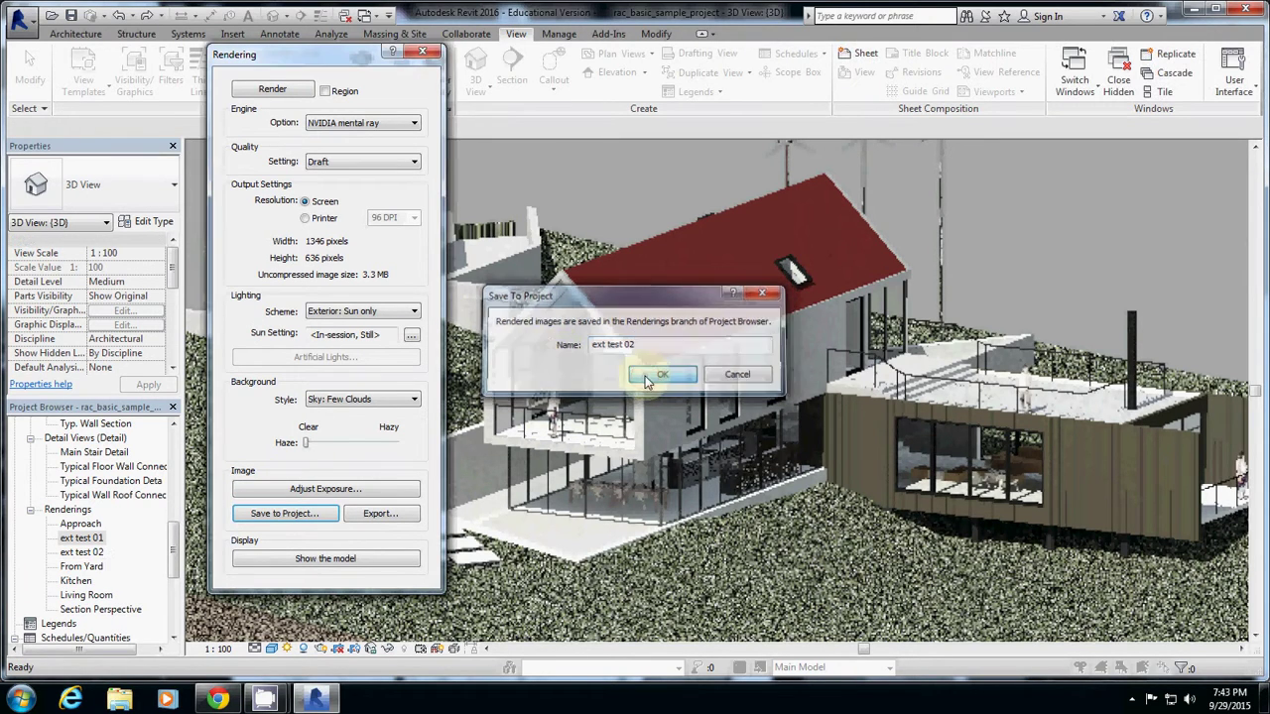
pyautogui.click(655, 374)
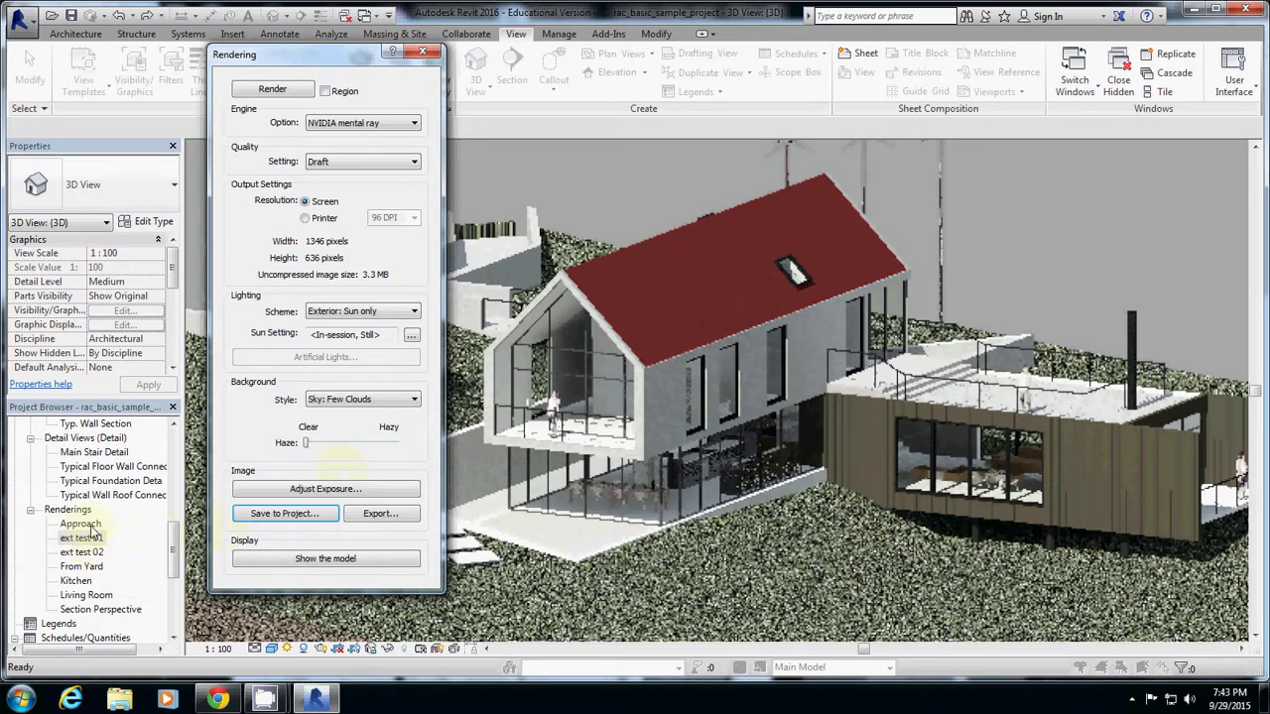
# - View ext test 02, ext test 01, Approach, From Yard, Kitchen and Section Perspective, ending on Living Room
pyautogui.click(423, 52)
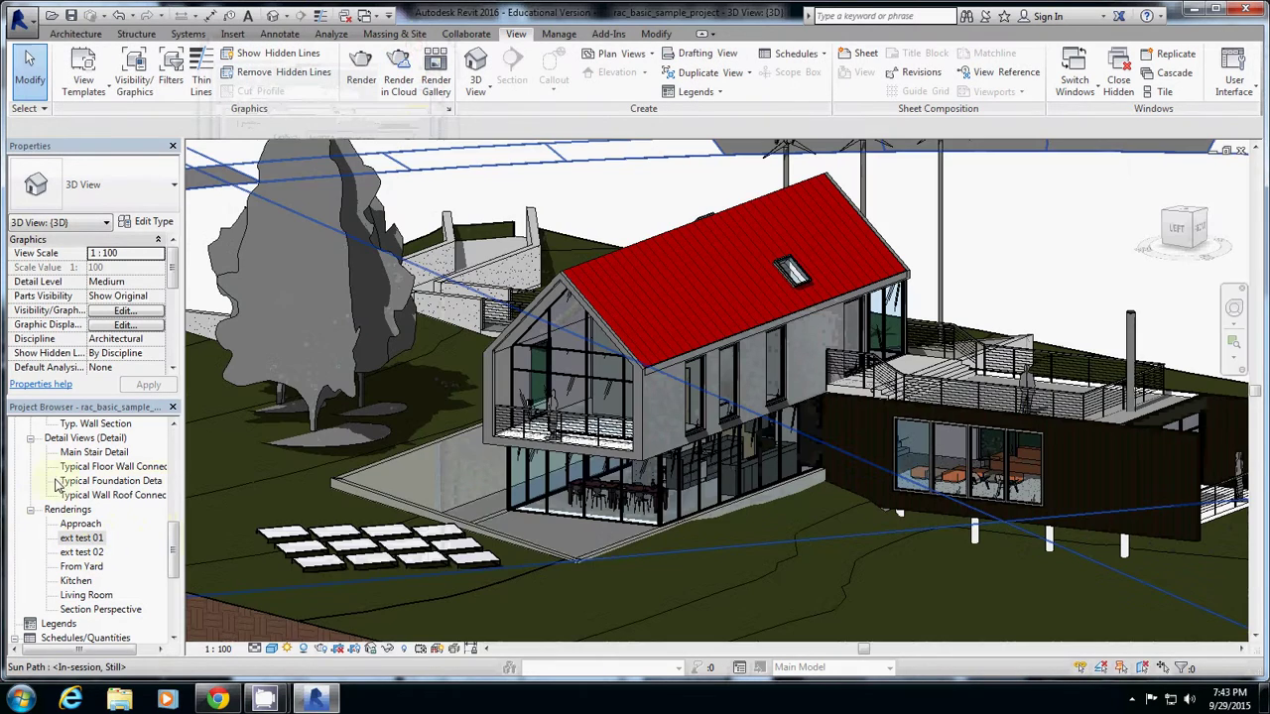
pyautogui.click(81, 553)
pyautogui.doubleClick(81, 555)
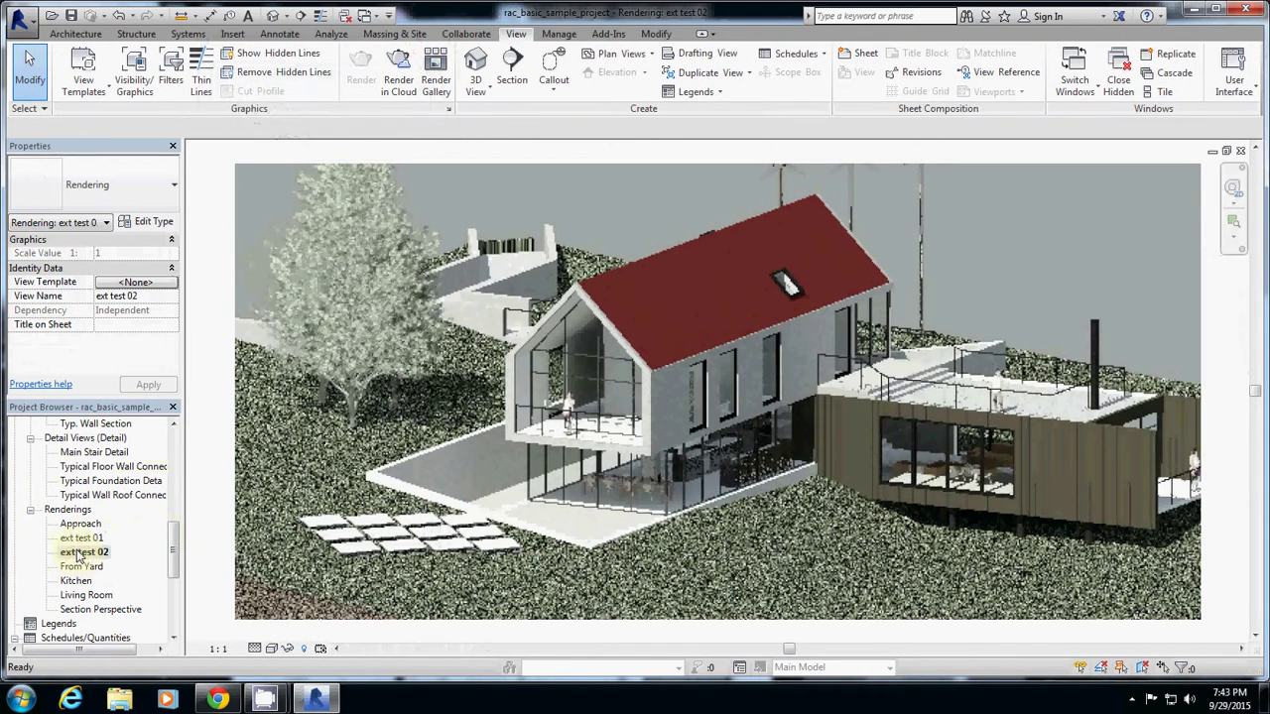
pyautogui.doubleClick(84, 538)
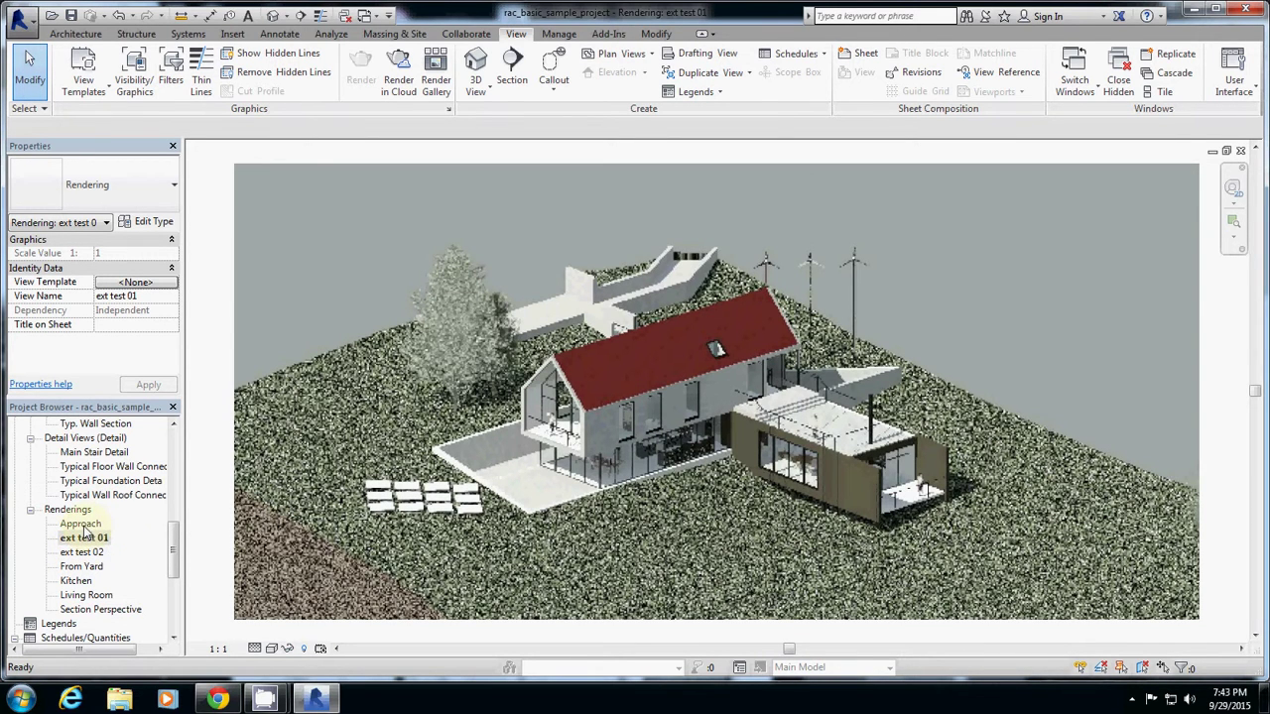
pyautogui.doubleClick(82, 524)
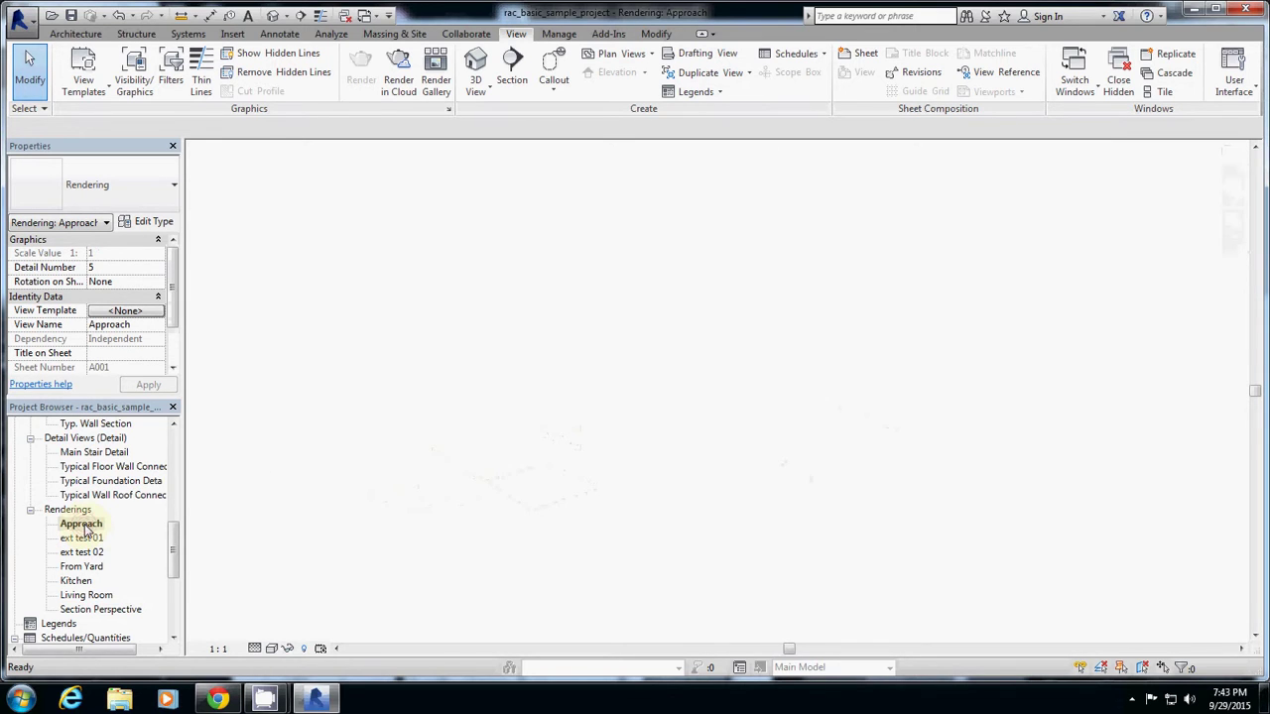
pyautogui.doubleClick(89, 565)
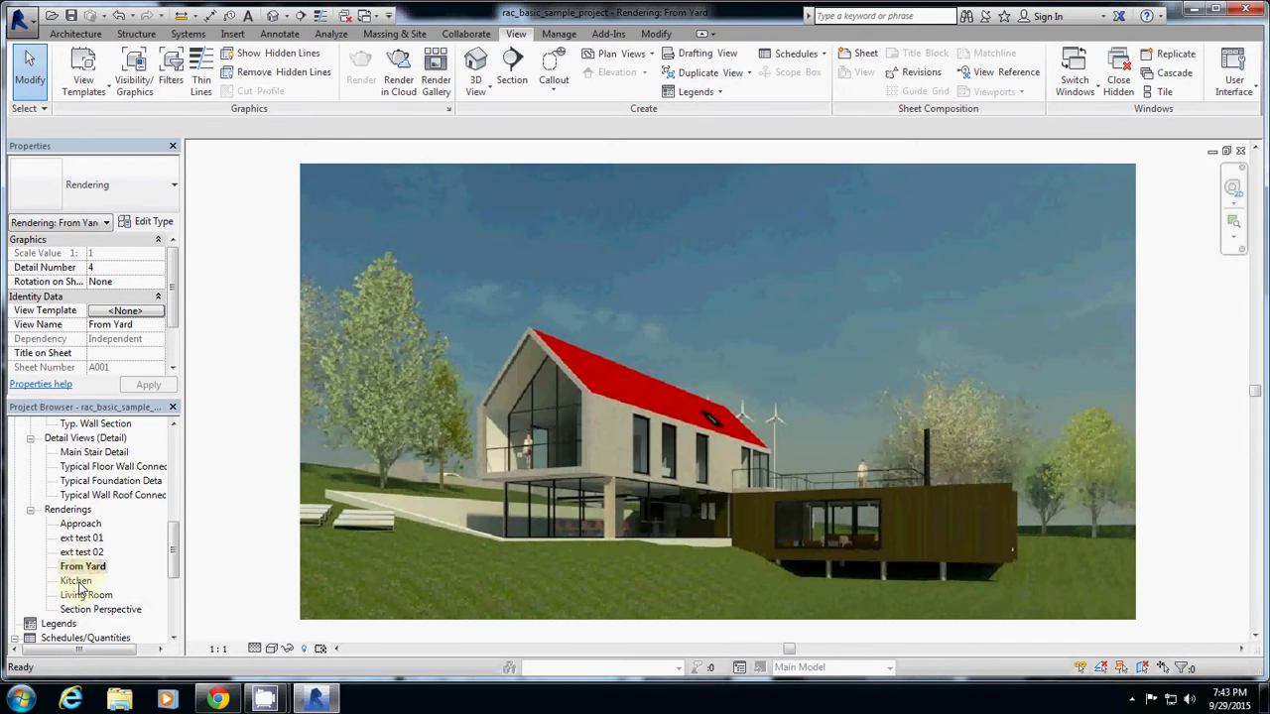
pyautogui.doubleClick(80, 582)
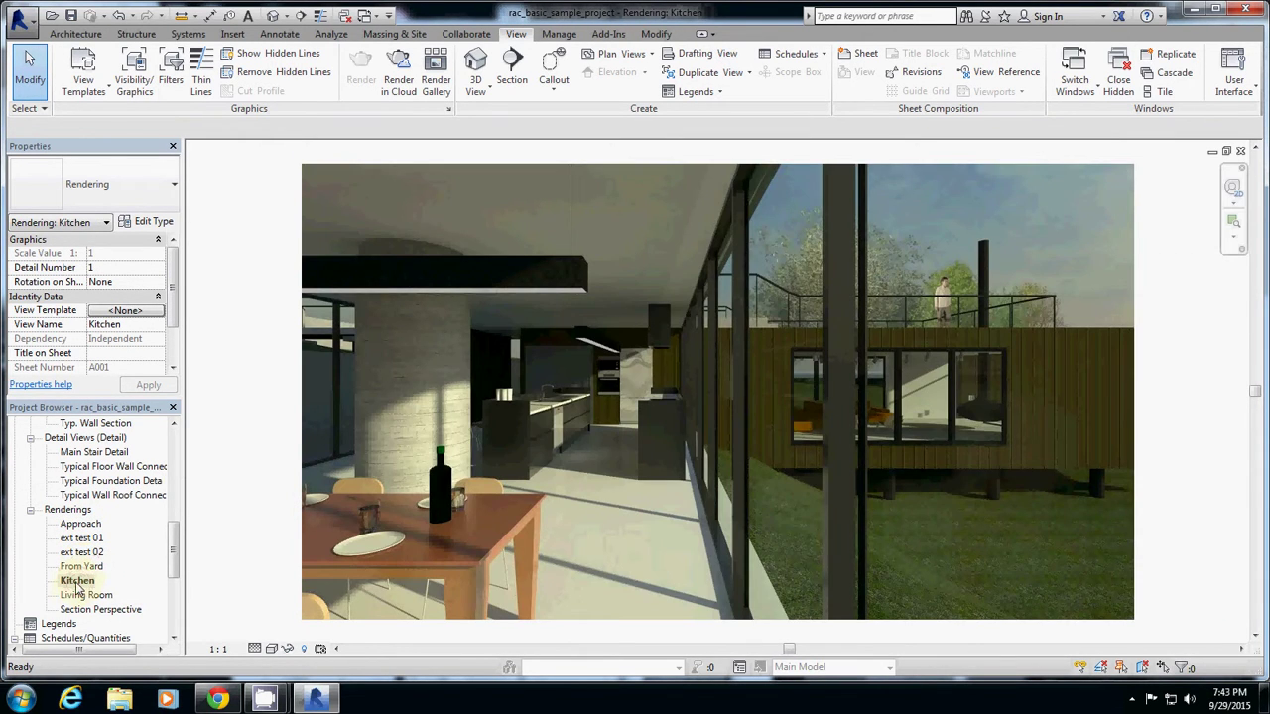
pyautogui.doubleClick(84, 595)
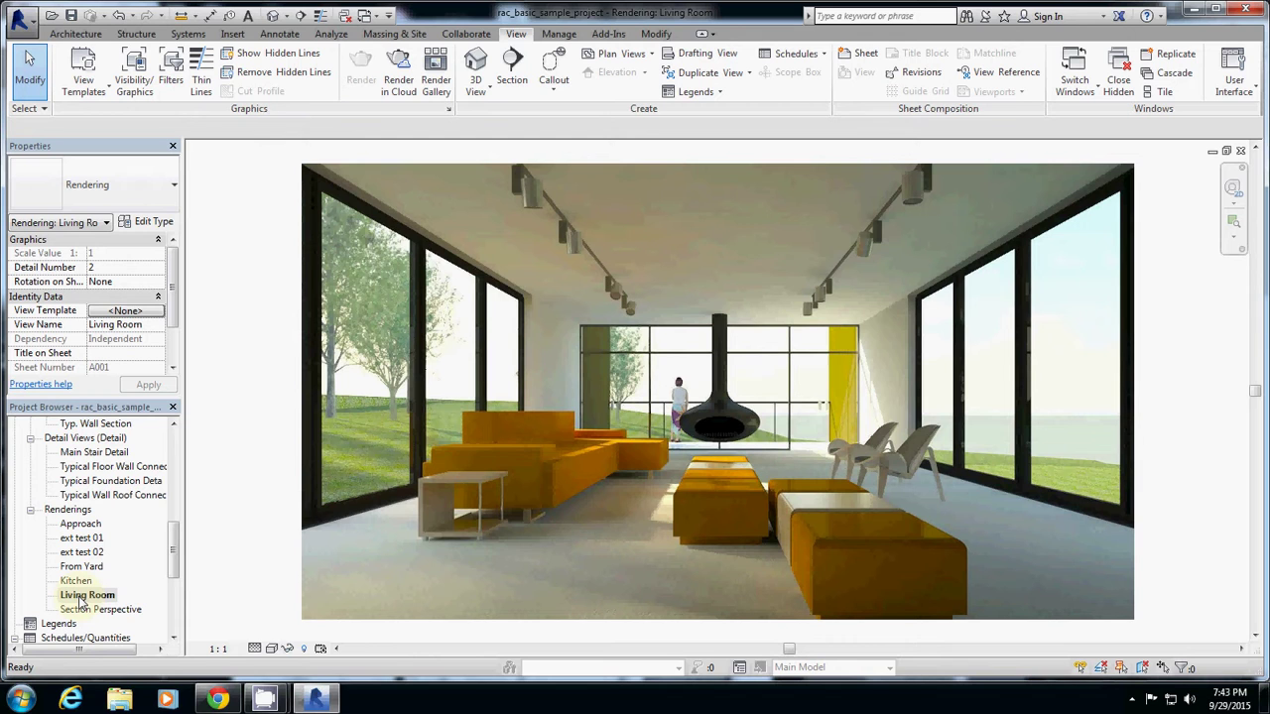
pyautogui.doubleClick(88, 609)
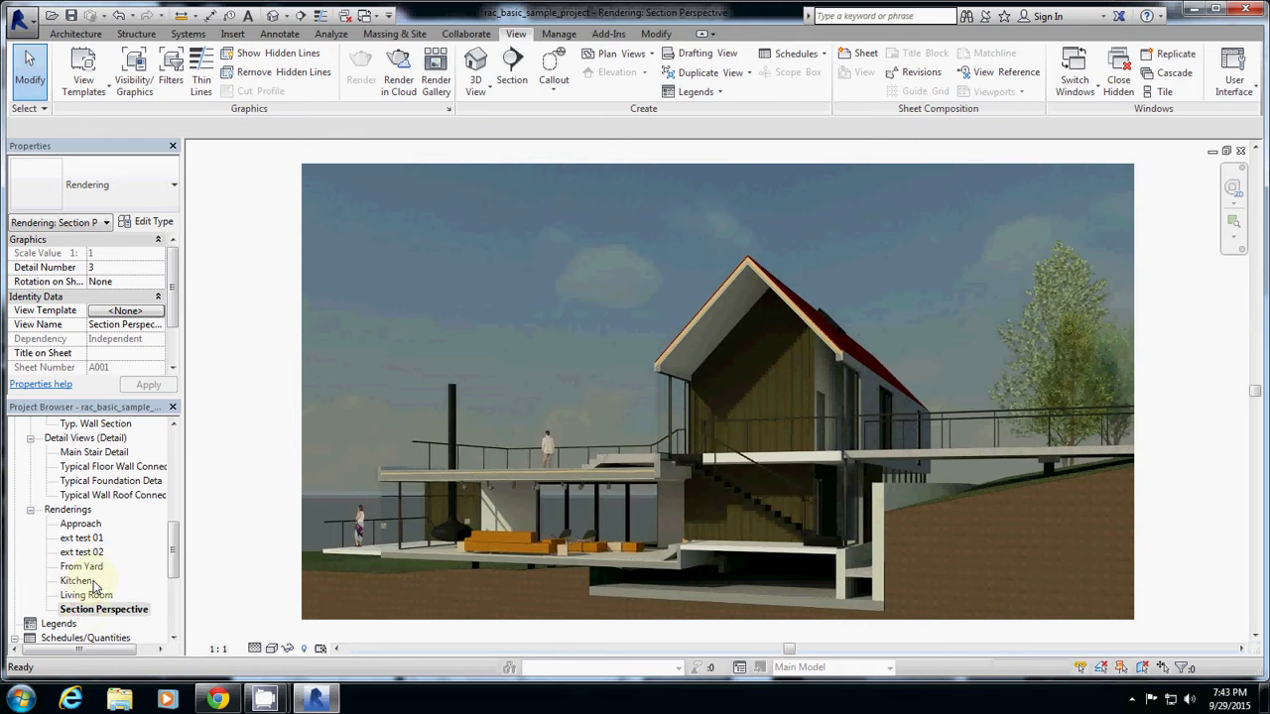
pyautogui.click(85, 596)
pyautogui.doubleClick(84, 596)
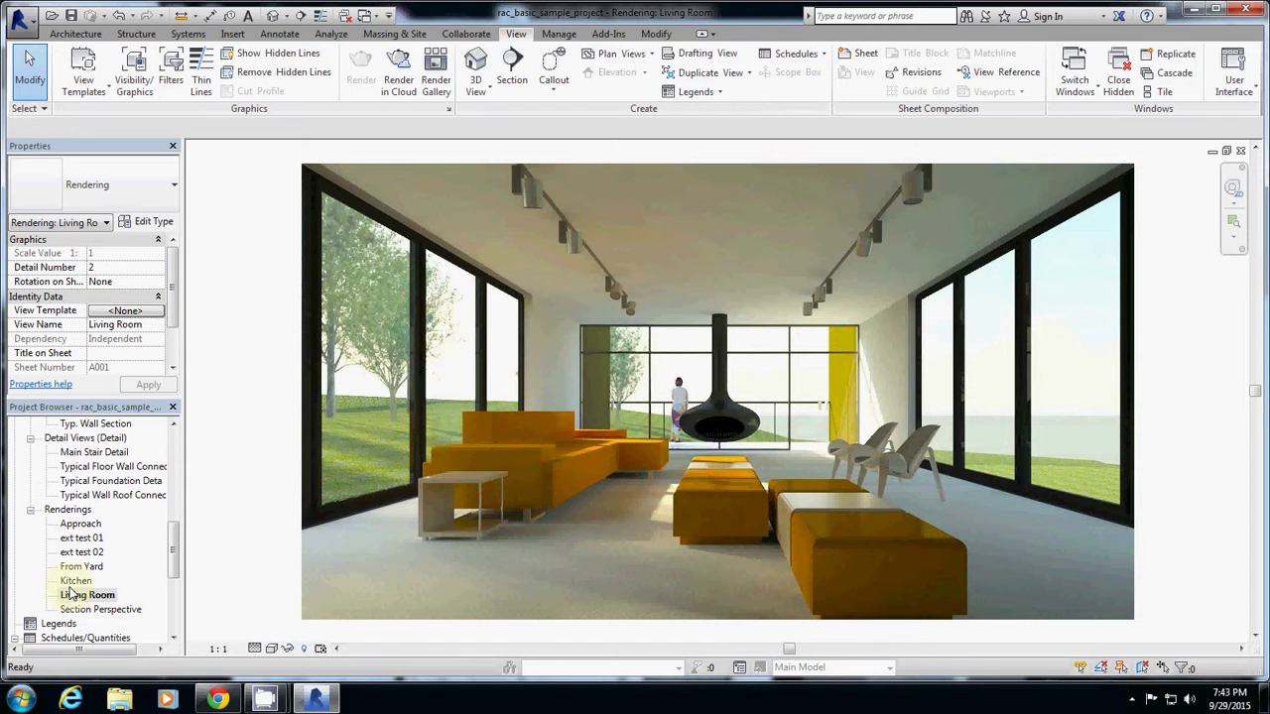
# - Flip between ext test 01 and ext test 02, then switch to the camera focal-length blog post
pyautogui.doubleClick(94, 538)
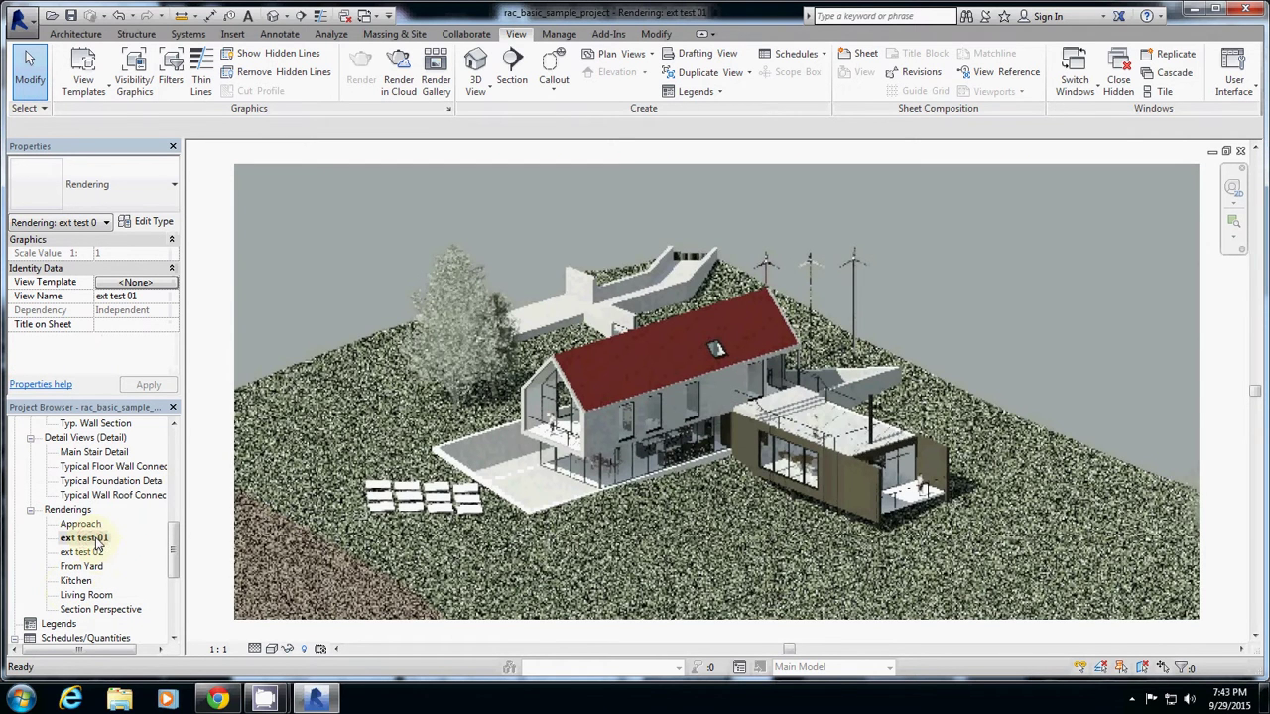
pyautogui.doubleClick(88, 553)
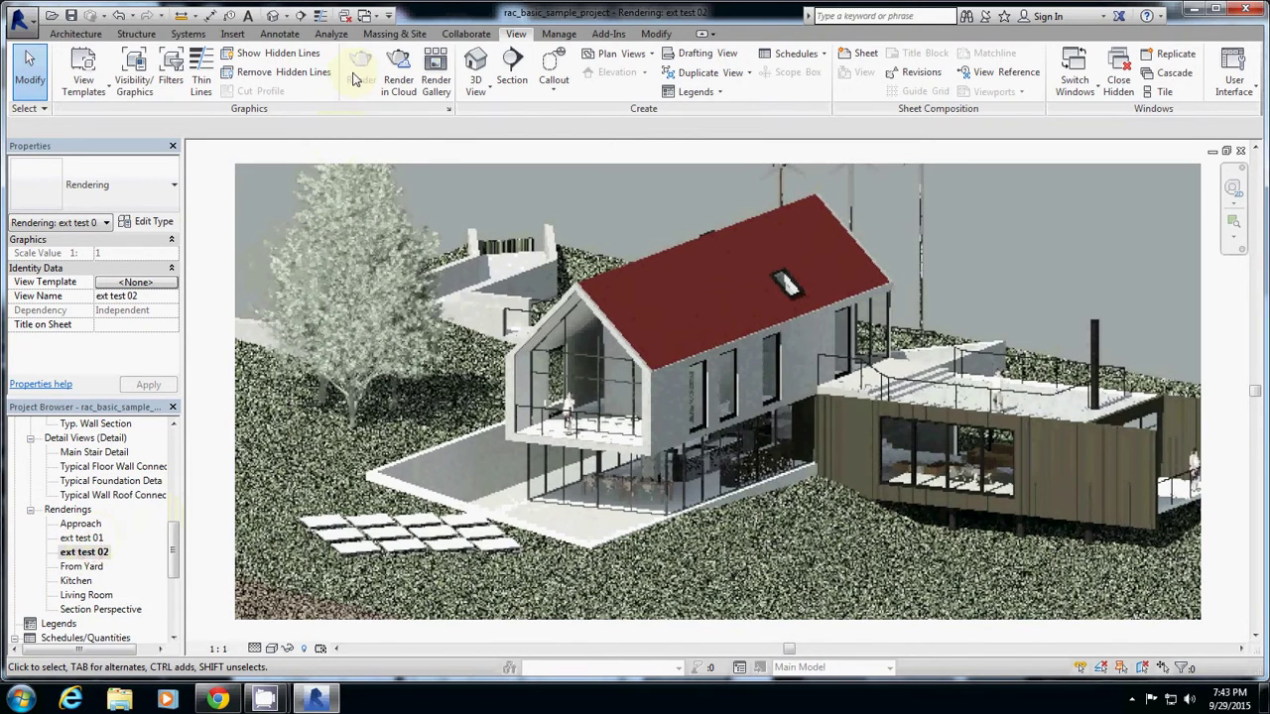
pyautogui.doubleClick(123, 538)
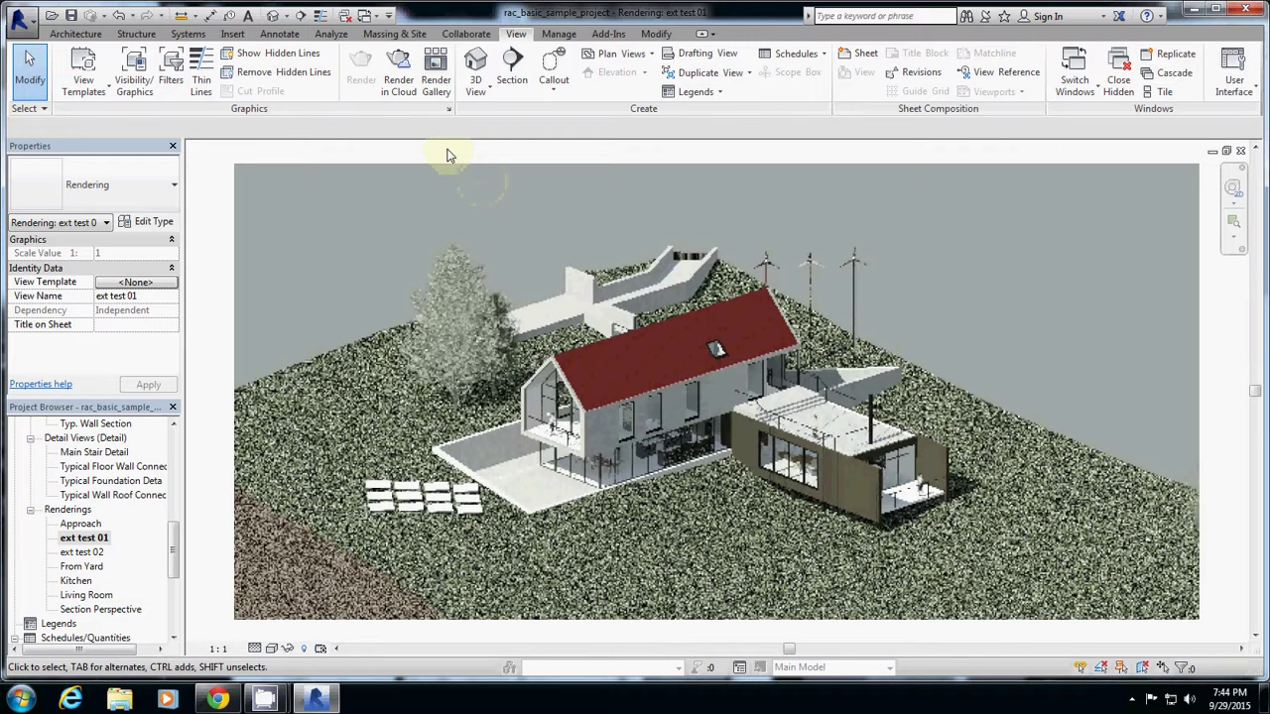
pyautogui.click(217, 699)
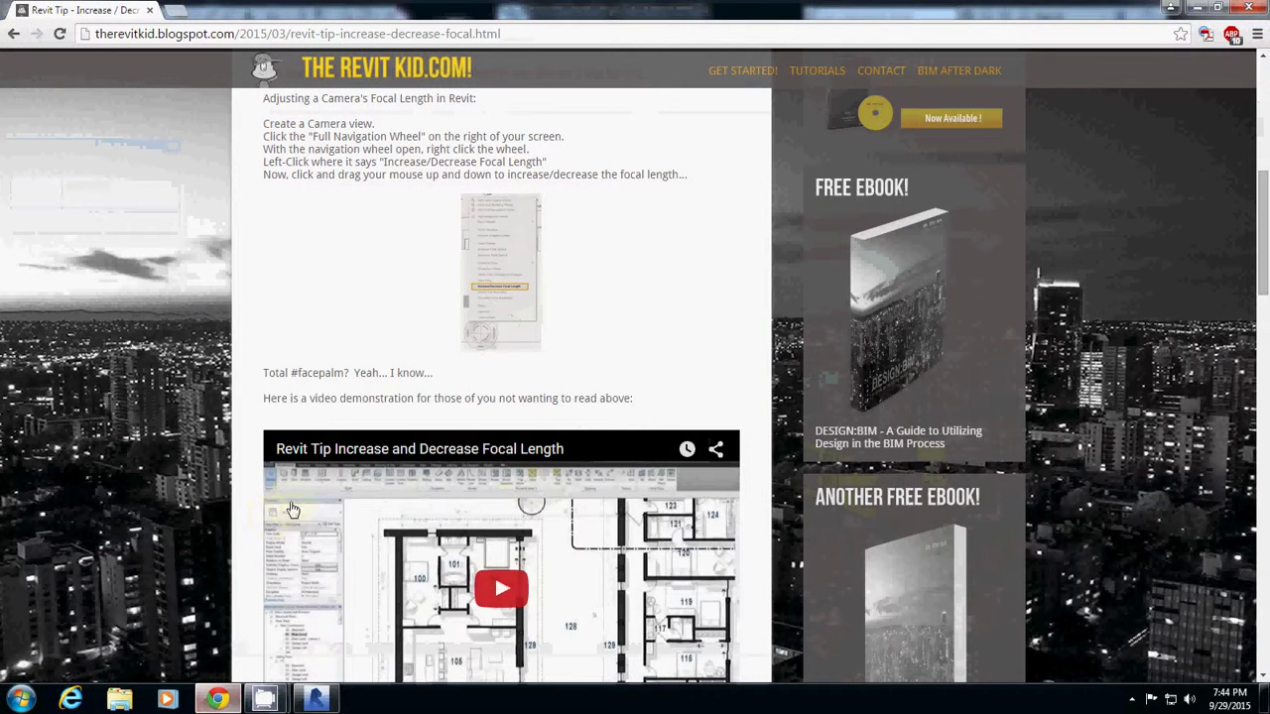